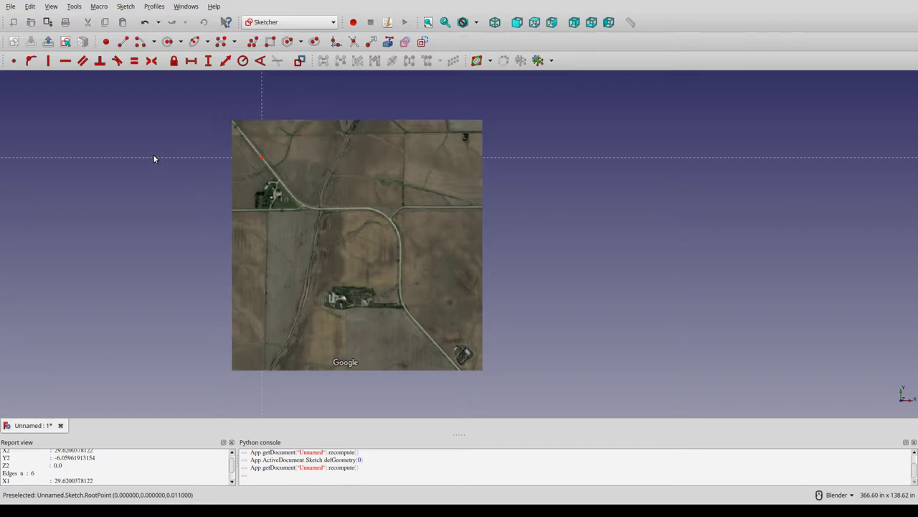
Step: Start a line at the sketch origin near the image's upper-left corner
click(122, 44)
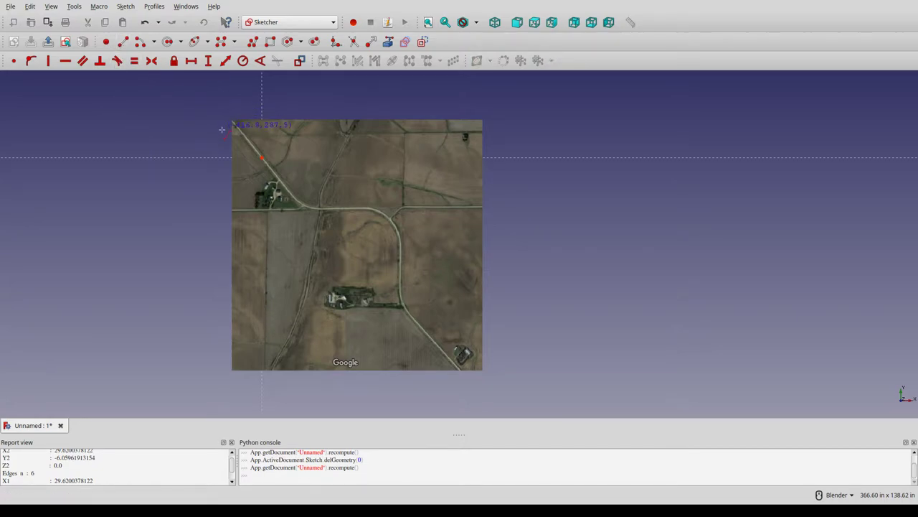
click(262, 157)
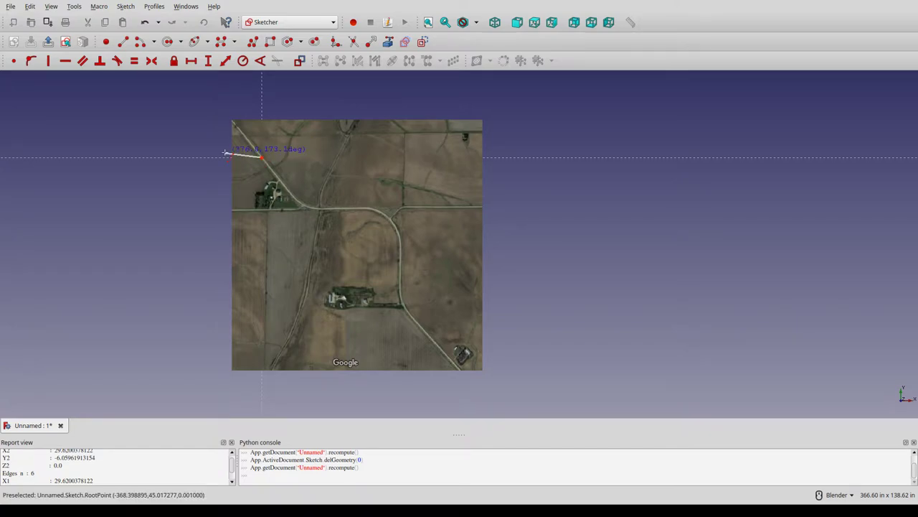
Step: Finish the vertical reference line and draw a diagonal line from the origin to the crossroads
click(262, 124)
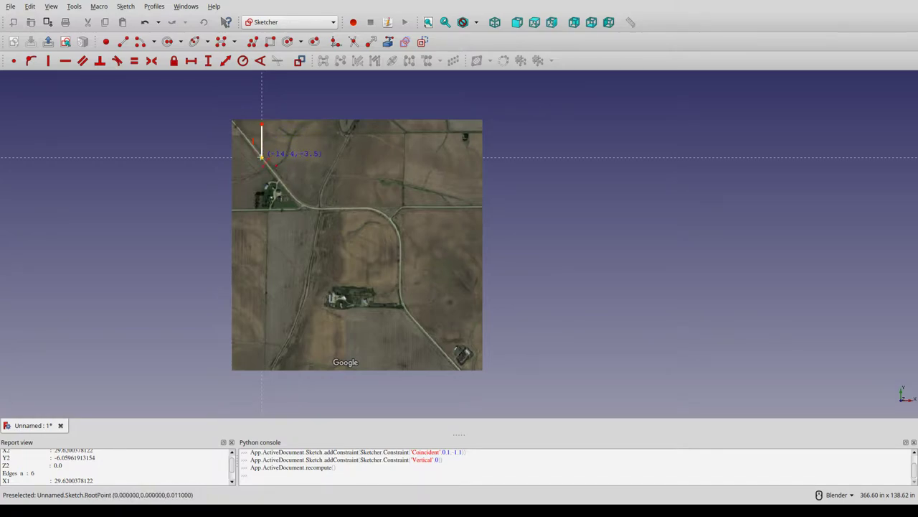
click(262, 156)
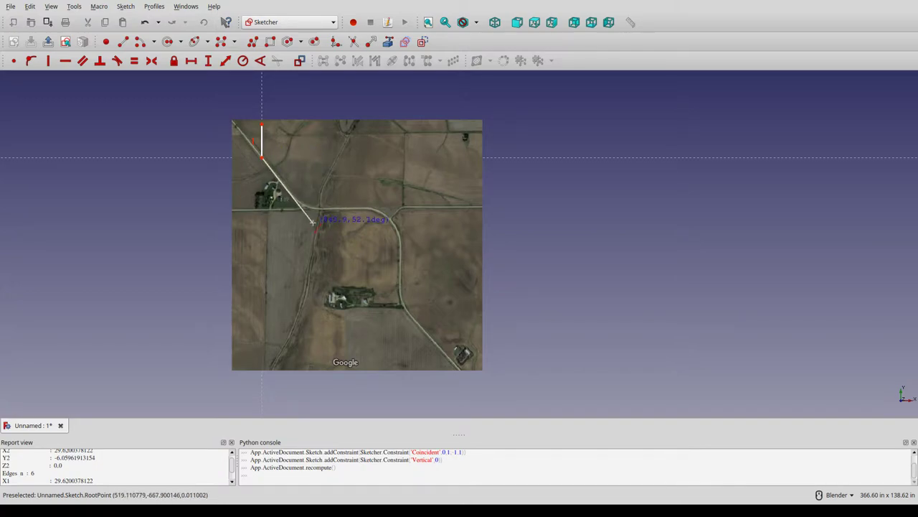
scroll(316, 203, up, 2)
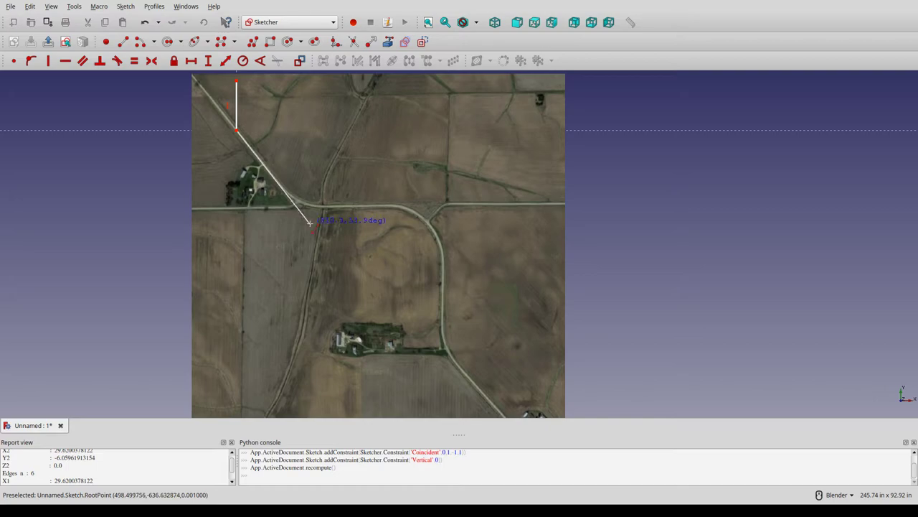
click(310, 222)
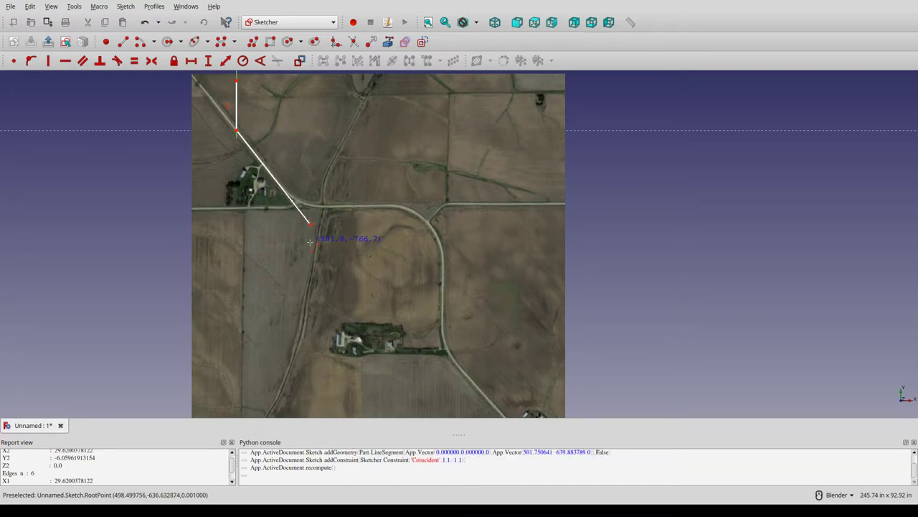
Step: Constrain the angle between the vertical and diagonal lines to 141.9°
click(237, 107)
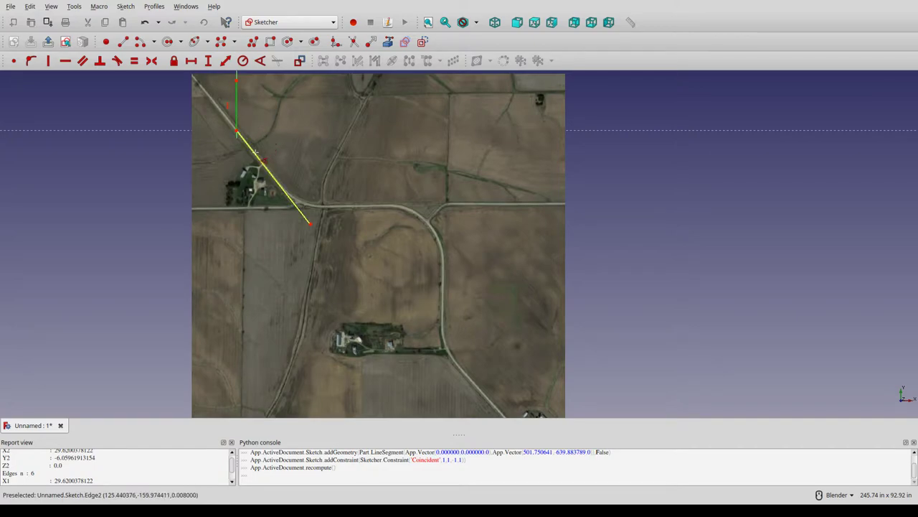
click(255, 156)
key(a)
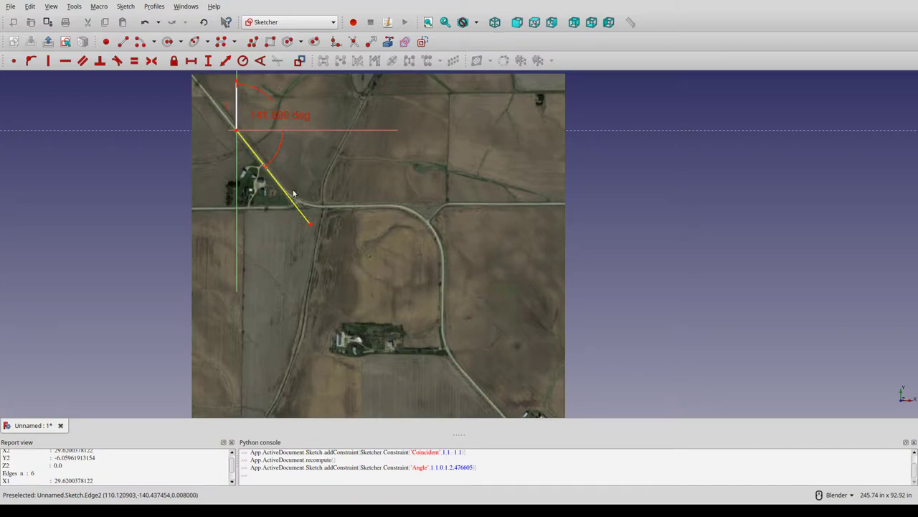
key(Return)
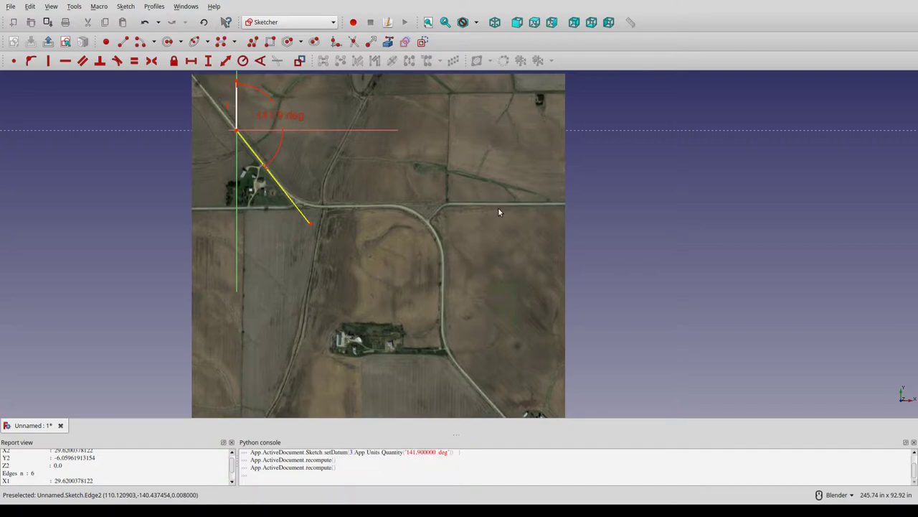
Step: Draw lines along the east–west road, the north–south road and the southeast road
scroll(415, 232, down, 2)
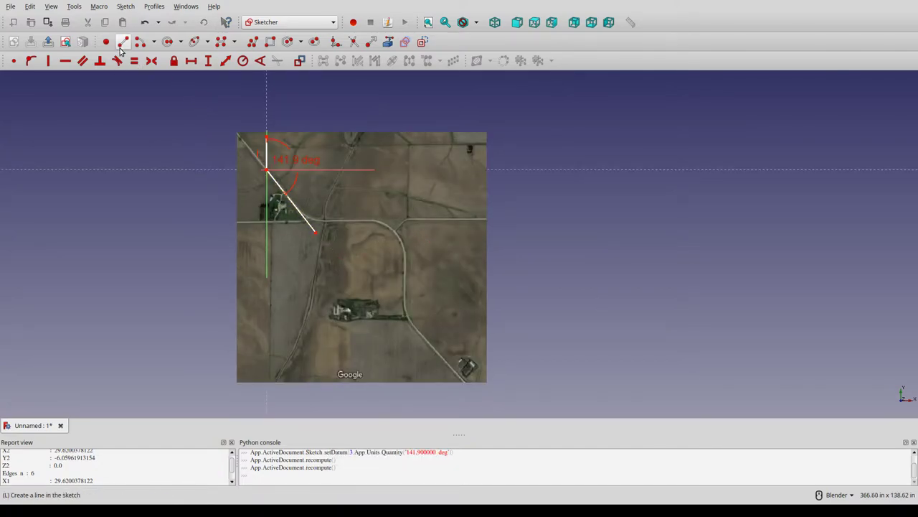
scroll(422, 236, up, 2)
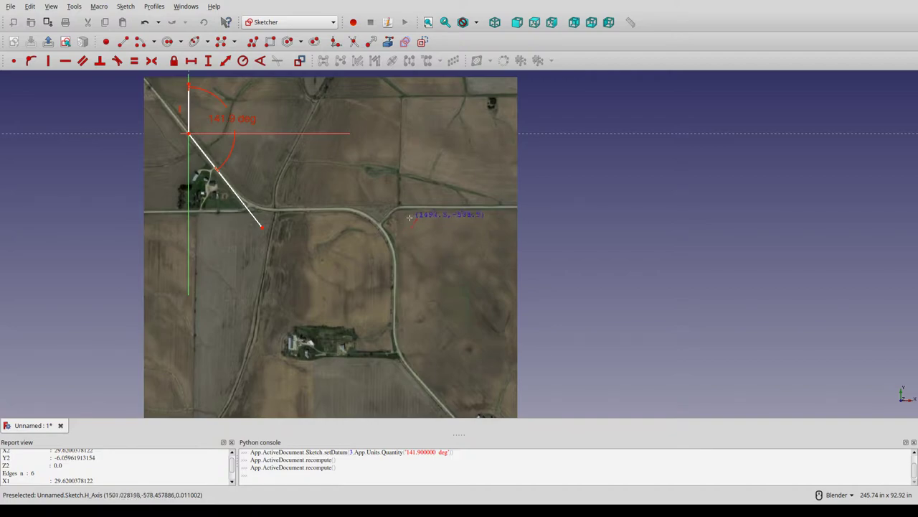
click(416, 210)
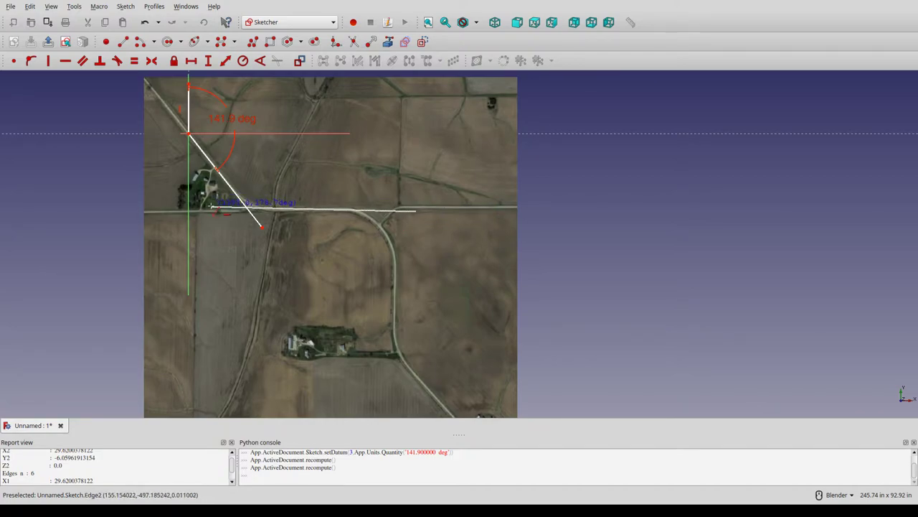
click(213, 210)
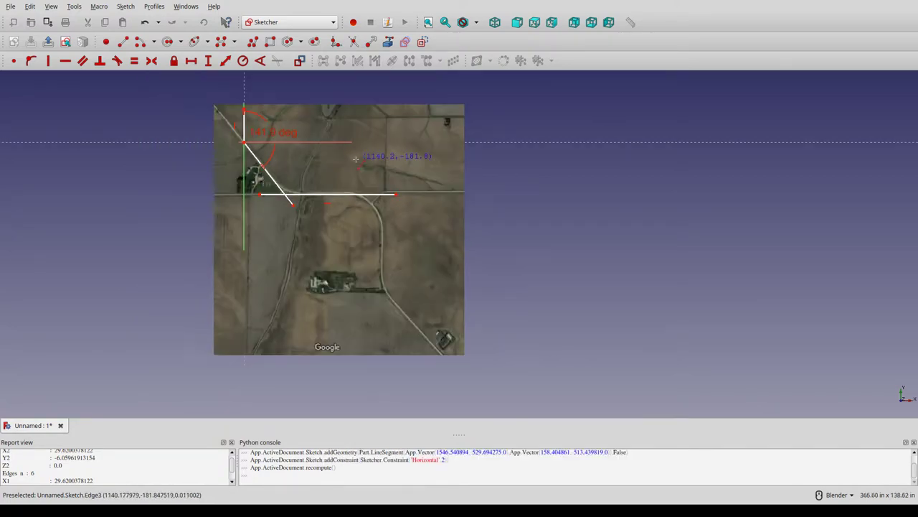
scroll(352, 172, down, 2)
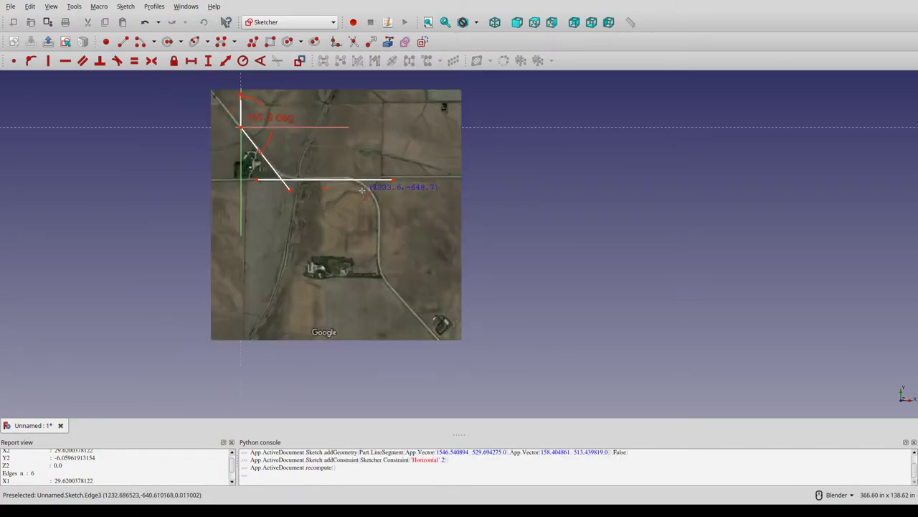
click(382, 160)
click(378, 295)
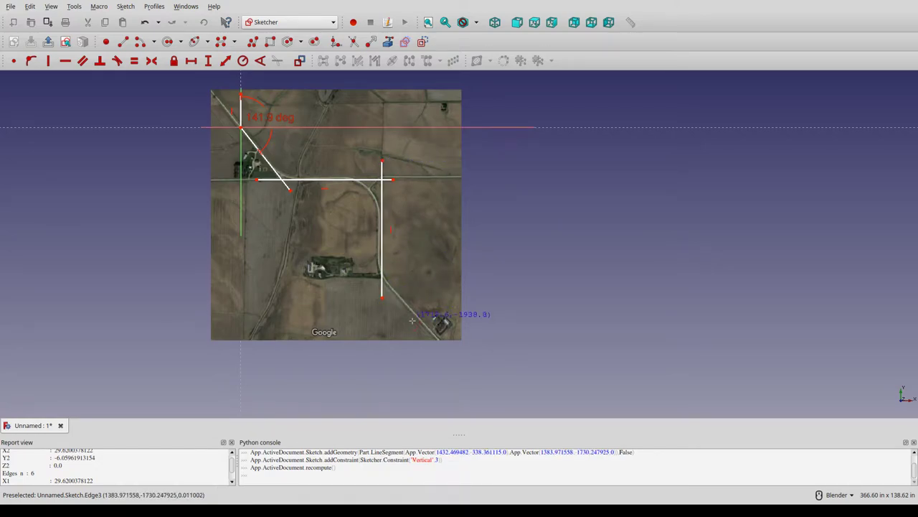
click(436, 338)
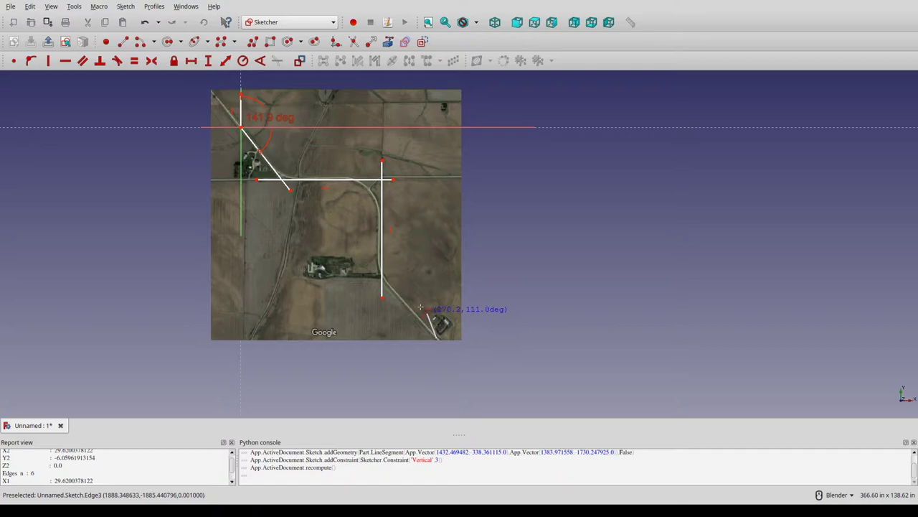
click(374, 268)
right_click(364, 295)
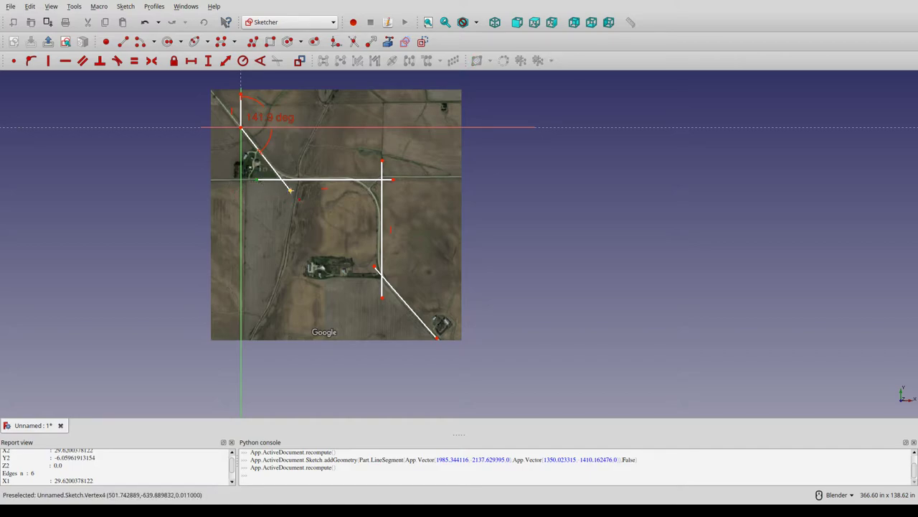
Step: Join the horizontal, vertical and southeast lines end to end with Coincident constraints
click(291, 191)
key(c)
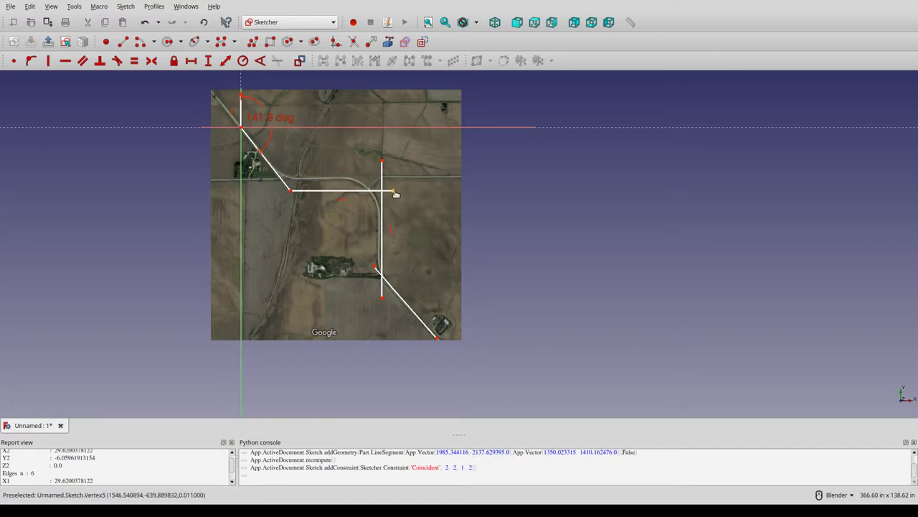
click(382, 162)
key(c)
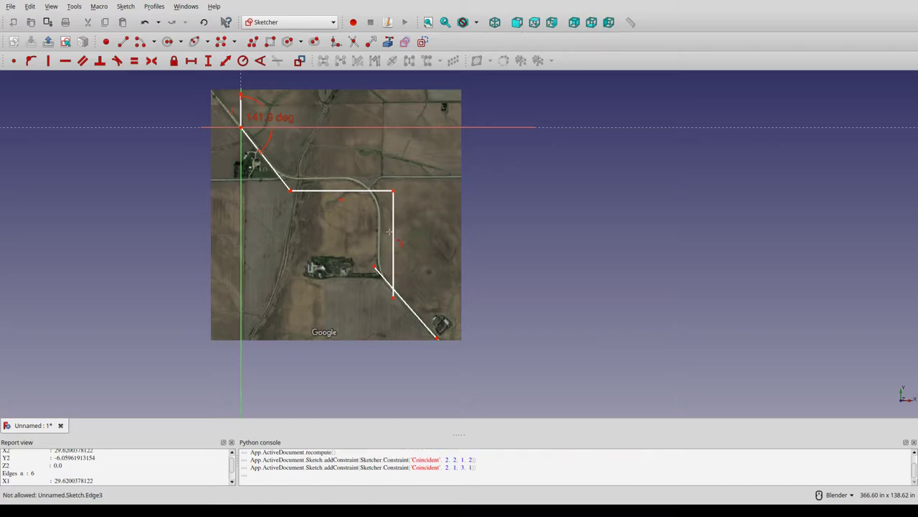
click(393, 297)
click(374, 268)
key(c)
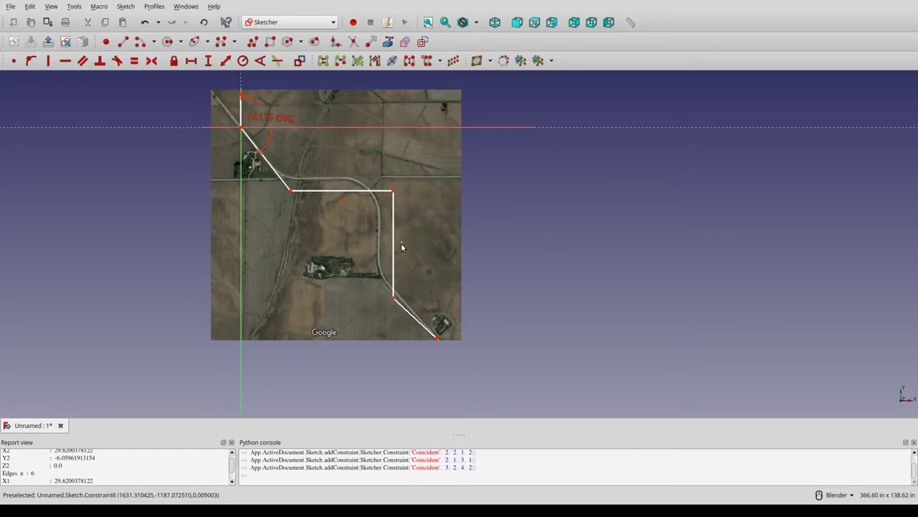
Step: Delete the two unwanted constraints from the sketch
click(401, 247)
key(Delete)
click(341, 202)
key(Delete)
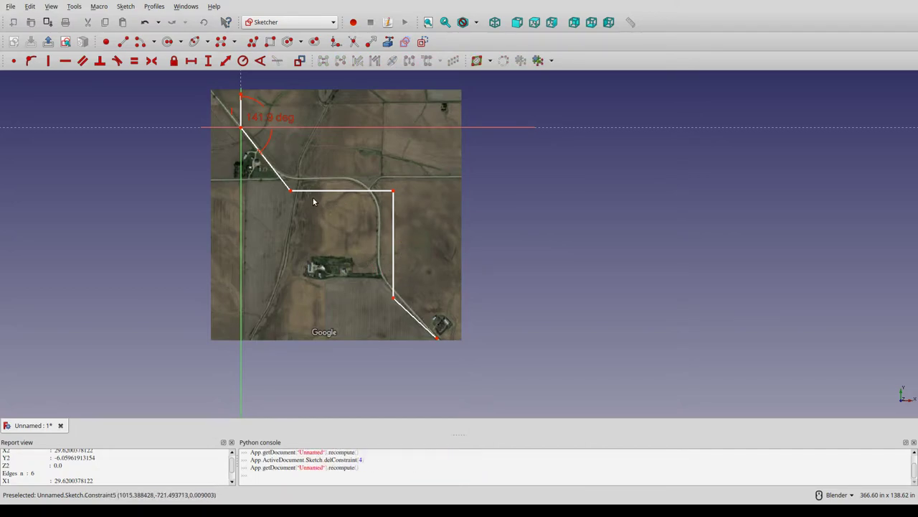
Step: Drag the crossroads, junction and farmstead corners onto the road
drag(290, 191, 279, 177)
drag(391, 191, 379, 180)
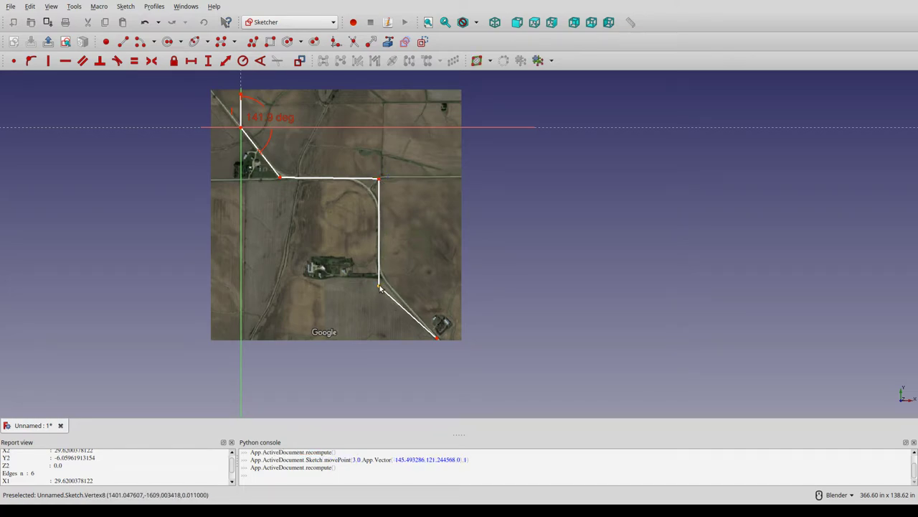
drag(380, 286, 379, 272)
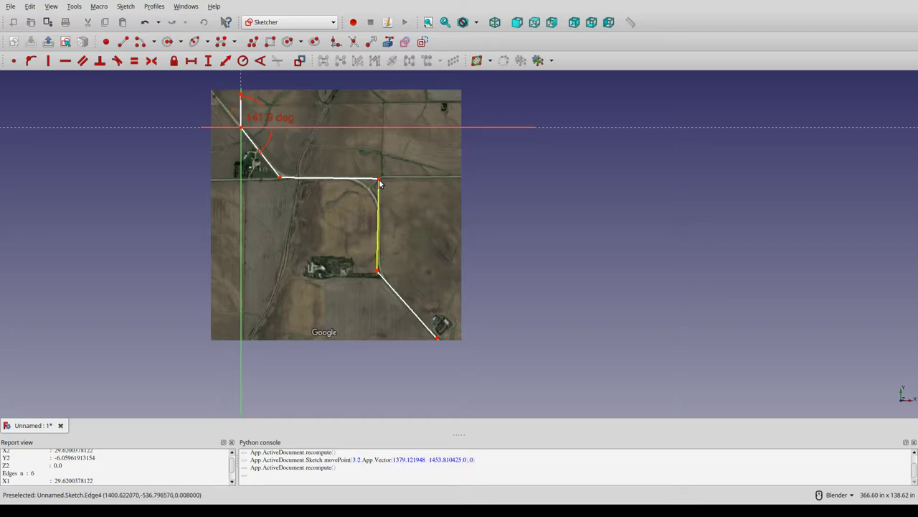
drag(380, 184, 381, 183)
Step: Fine-tune the lower bend, top junction and upper-left corners precisely onto the road
scroll(380, 280, up, 3)
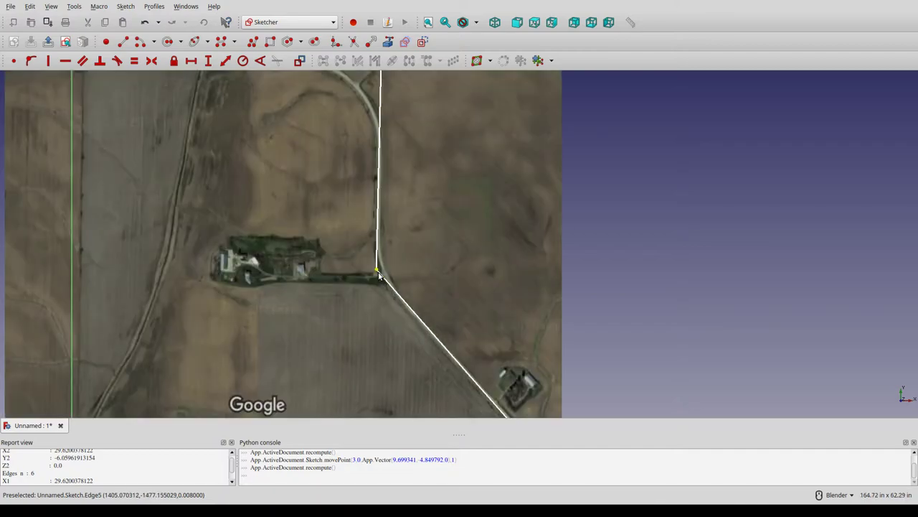
scroll(371, 300, up, 2)
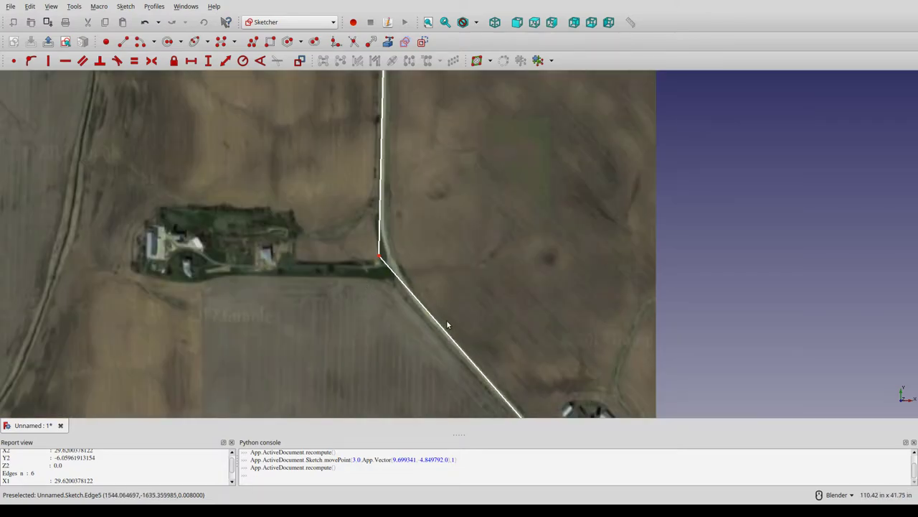
drag(381, 261, 380, 260)
scroll(364, 310, down, 2)
scroll(364, 315, down, 2)
scroll(380, 149, up, 4)
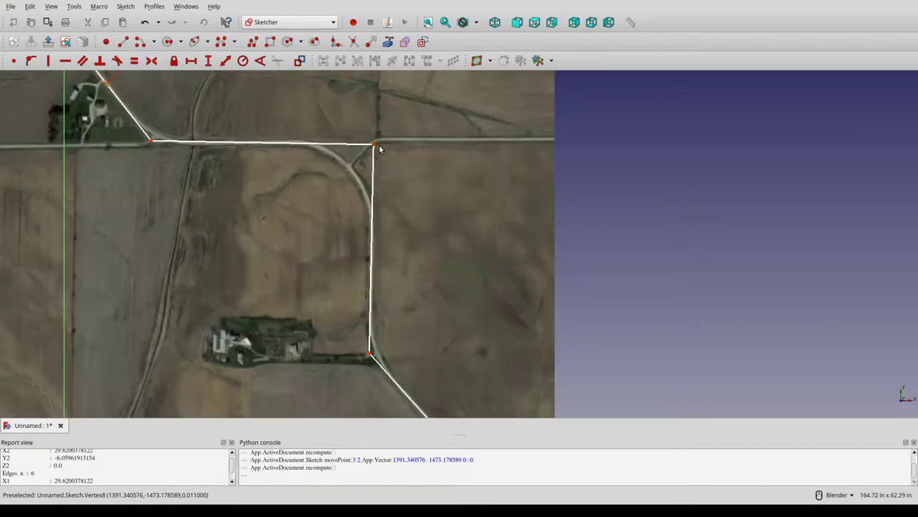
scroll(380, 151, down, 2)
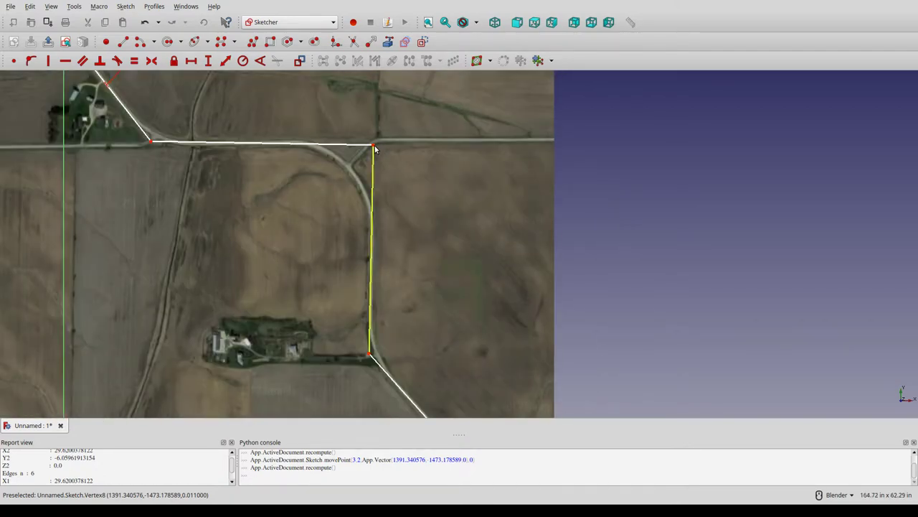
drag(373, 146, 374, 142)
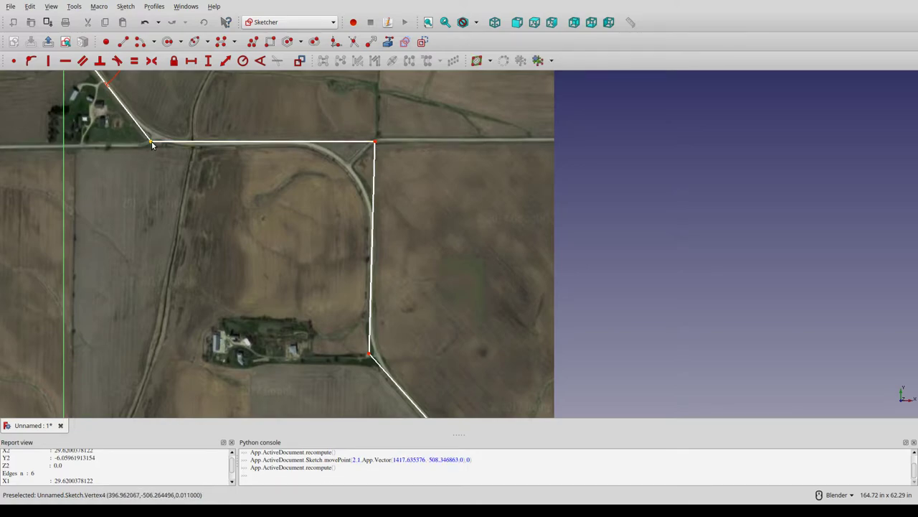
drag(151, 143, 152, 144)
Step: Draw a centre–start–end arc inside the upper-left road bend
scroll(152, 166, down, 4)
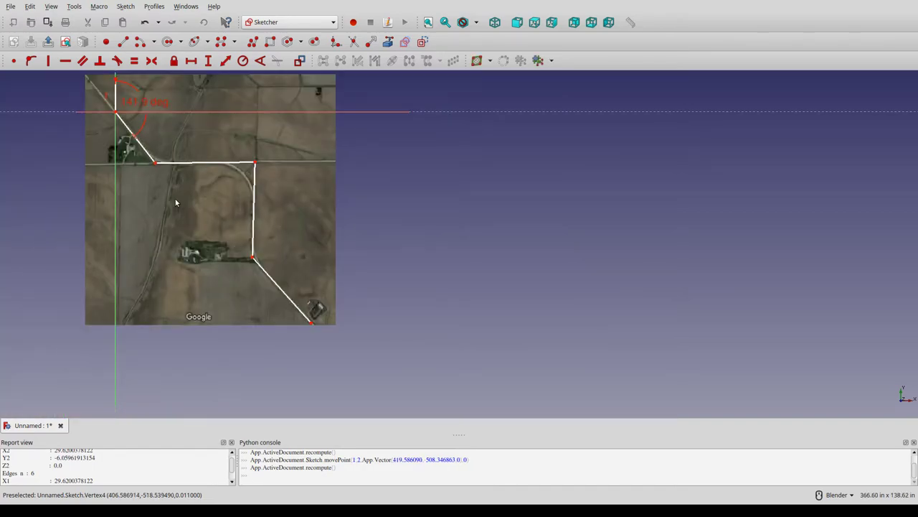
scroll(154, 274, down, 2)
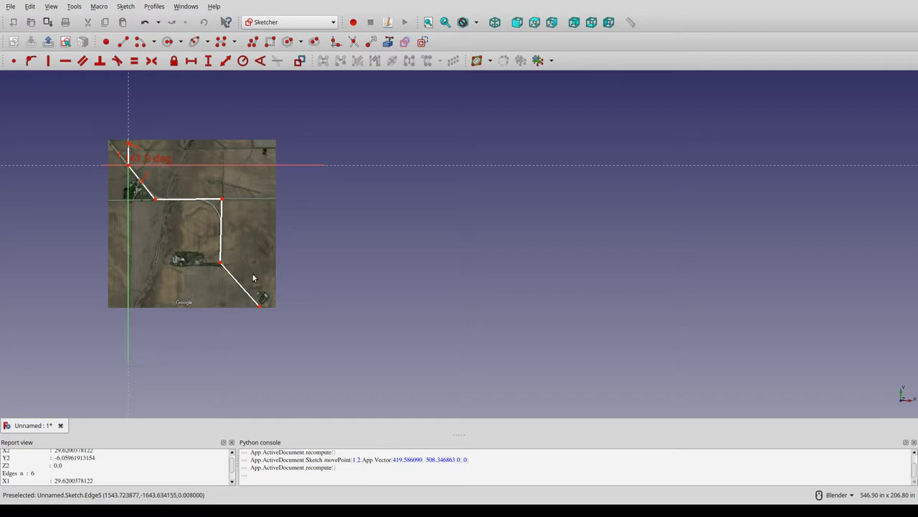
scroll(201, 221, up, 2)
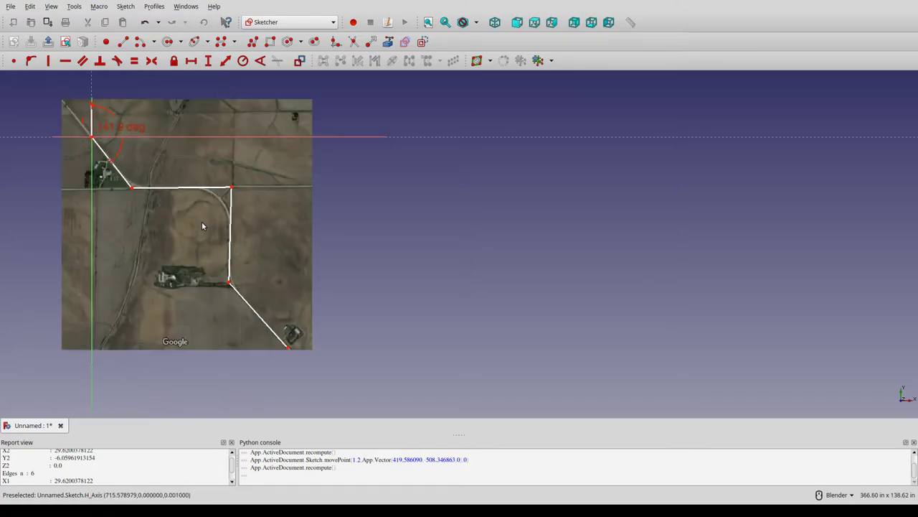
click(136, 42)
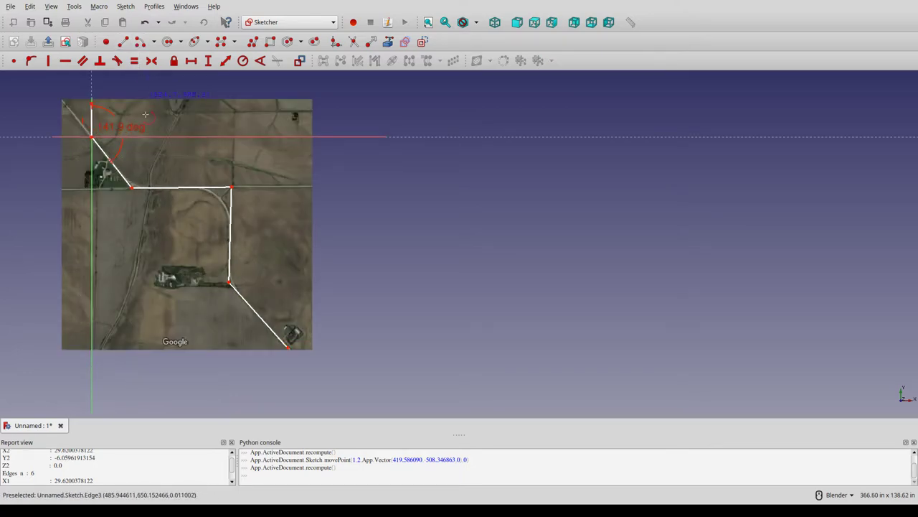
click(174, 120)
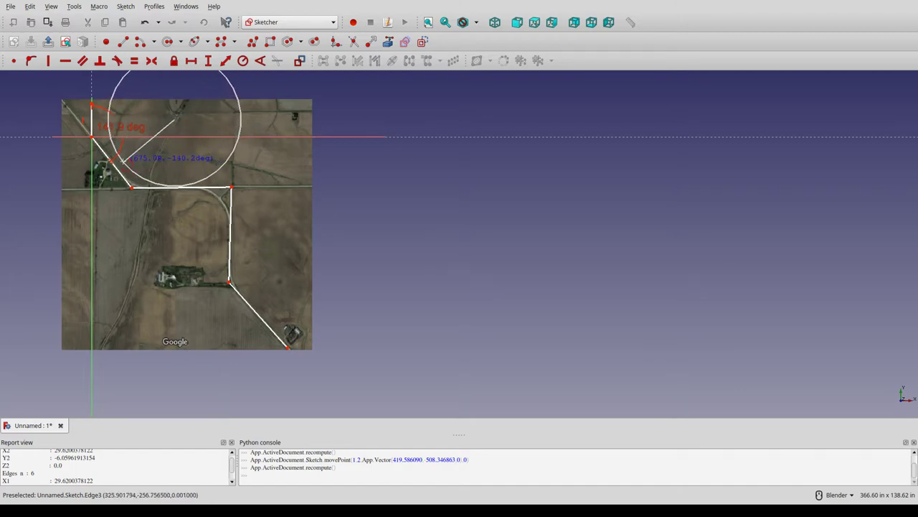
click(122, 162)
click(152, 181)
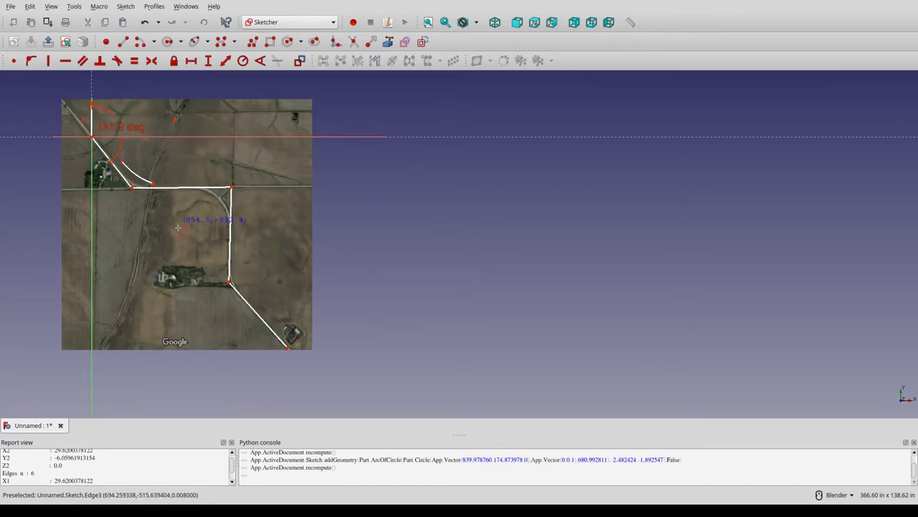
Step: Draw two more arcs over the right-hand corner and the lower road bend
click(166, 245)
click(198, 197)
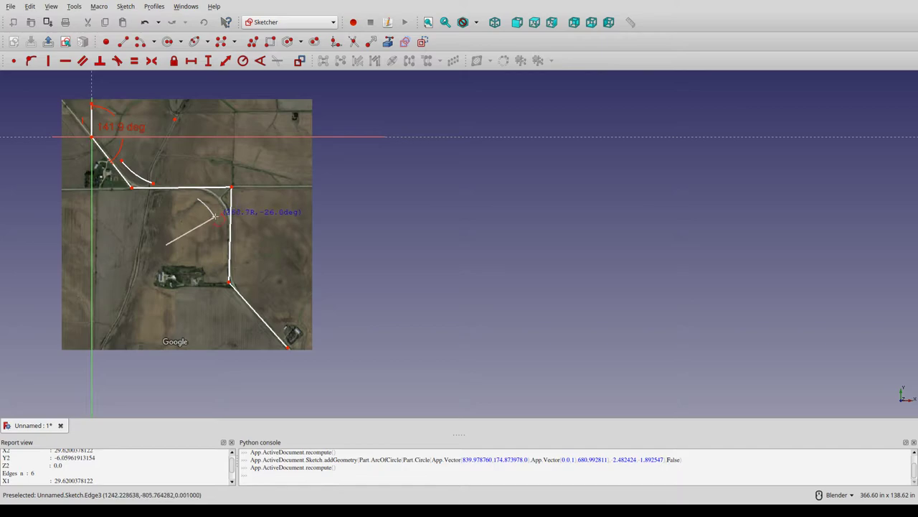
click(218, 225)
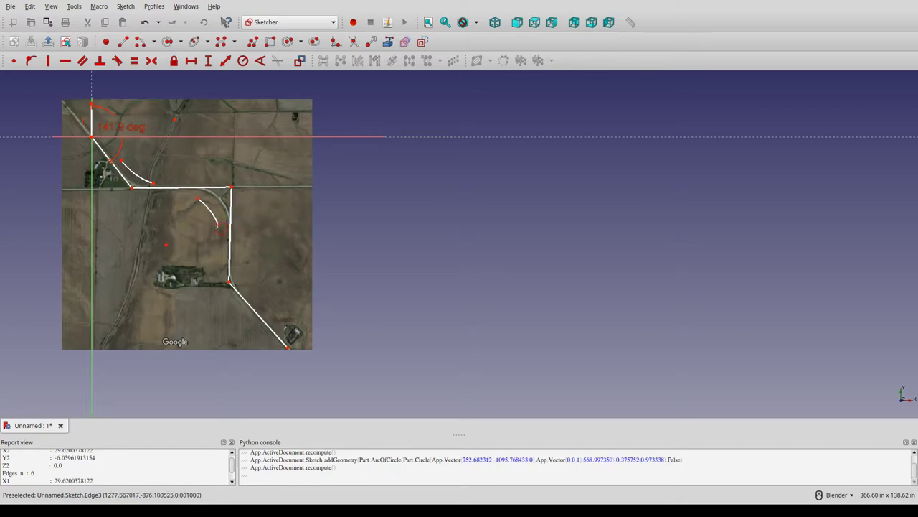
click(306, 228)
click(236, 263)
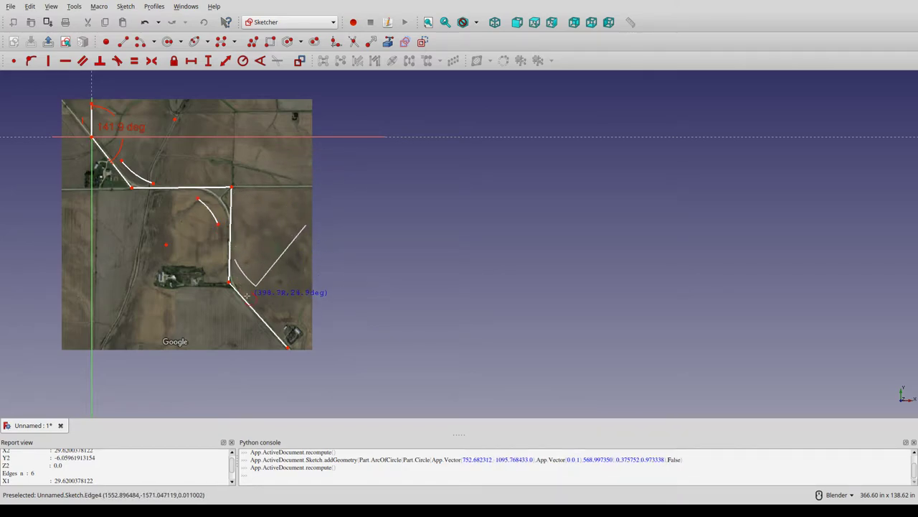
click(261, 290)
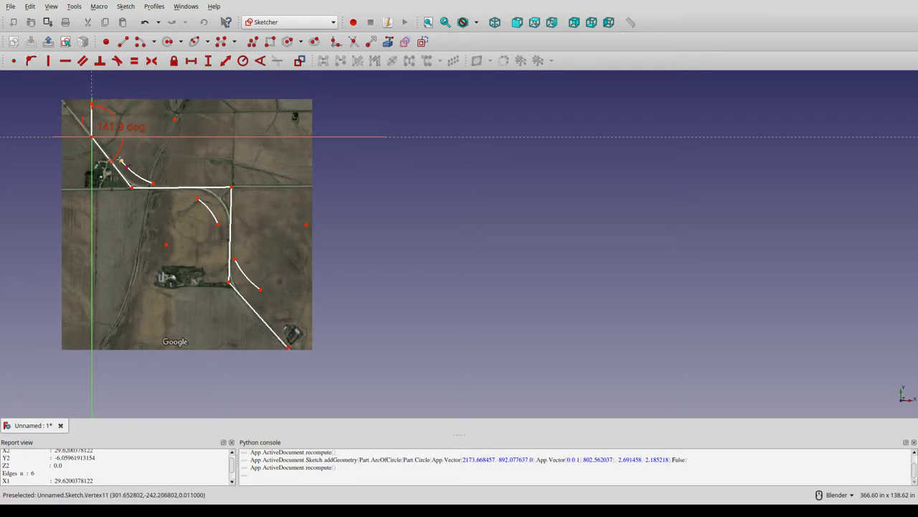
Step: Attach the upper-left arc's ends onto the diagonal and horizontal lines
click(120, 165)
click(150, 188)
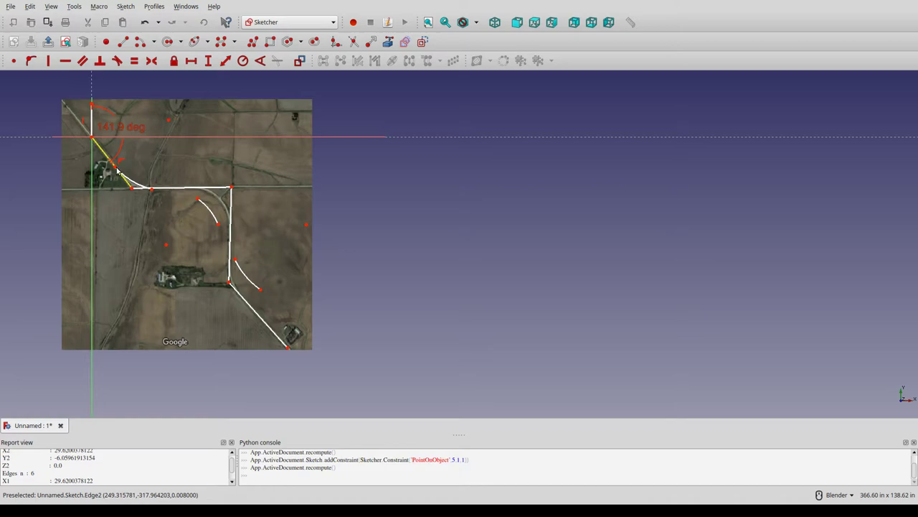
click(152, 190)
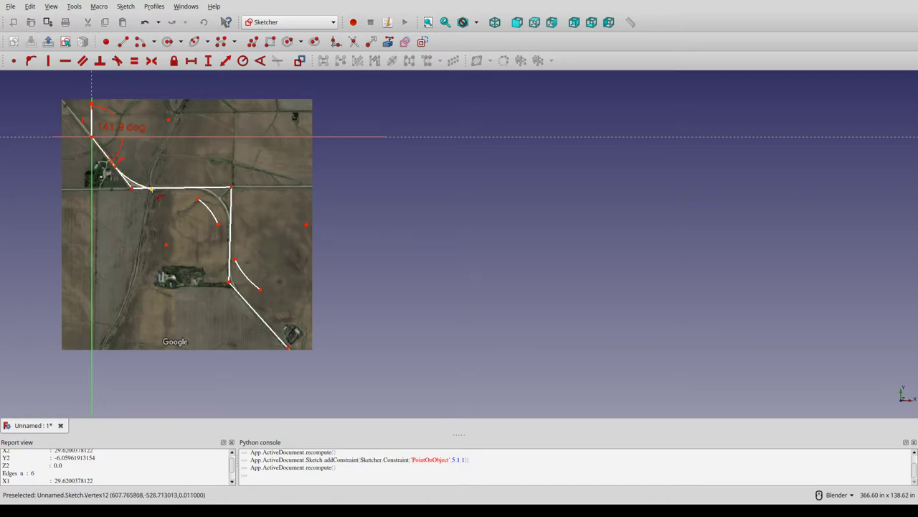
click(175, 189)
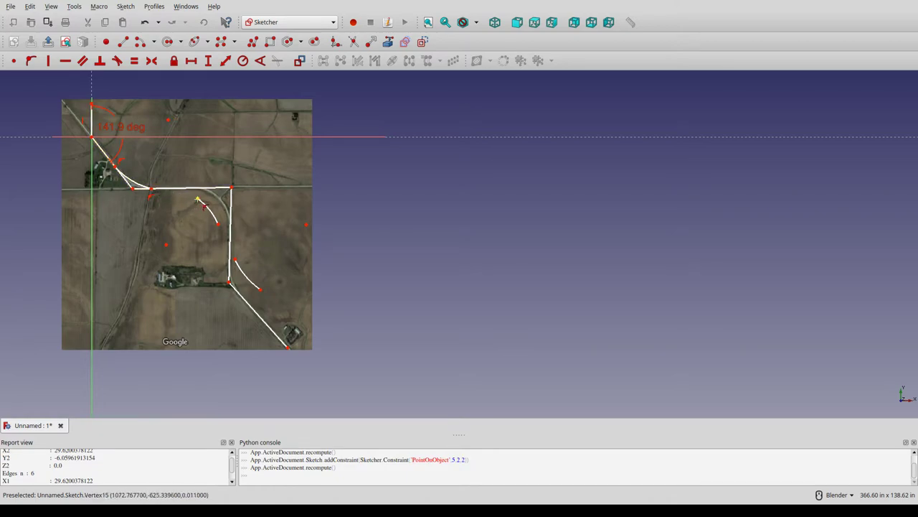
Step: Attach the right-corner arc to the horizontal and vertical lines, and the lower arc to the vertical and diagonal lines
click(198, 201)
click(192, 189)
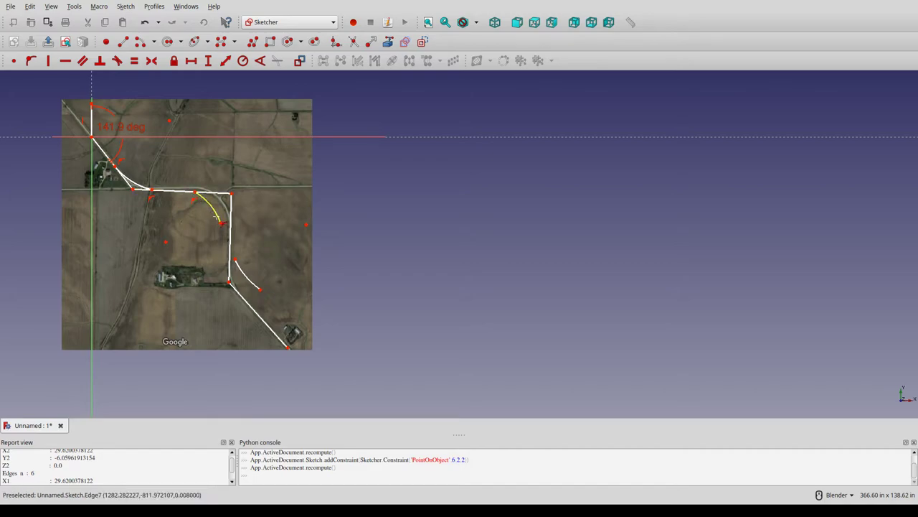
click(221, 223)
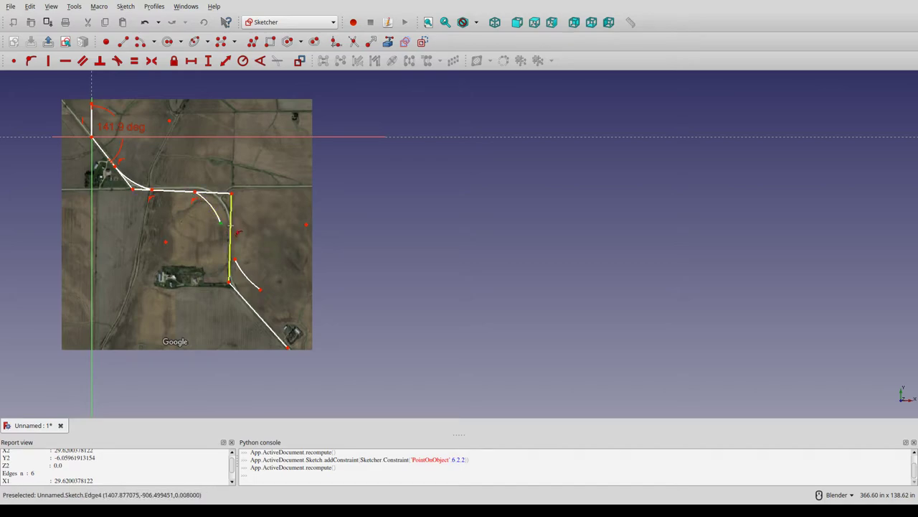
click(230, 248)
click(231, 256)
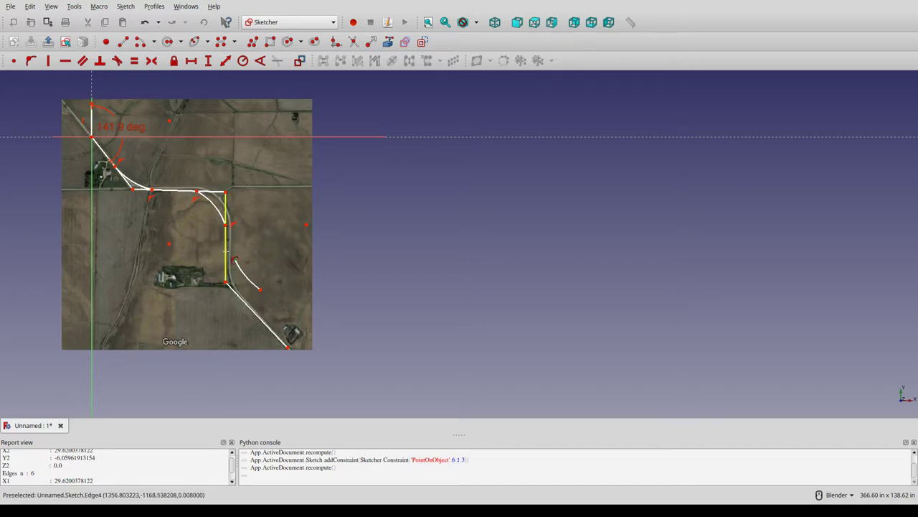
click(226, 244)
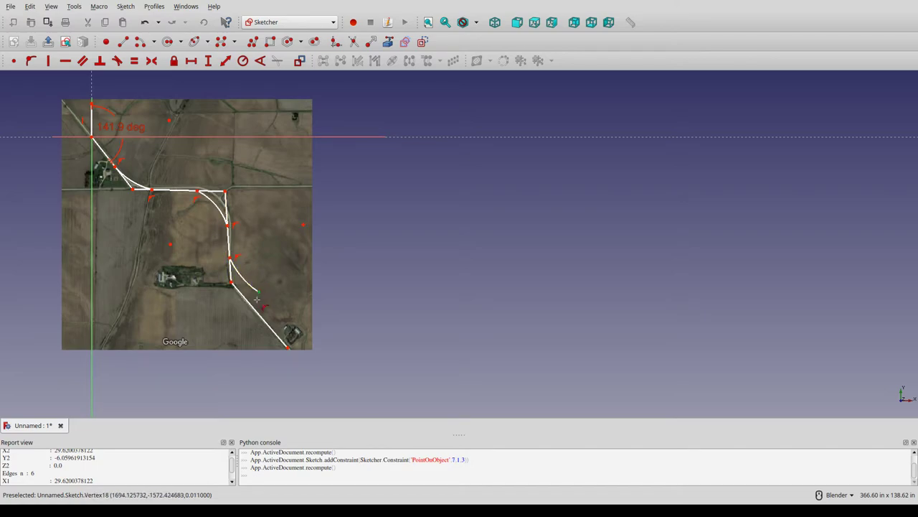
click(251, 306)
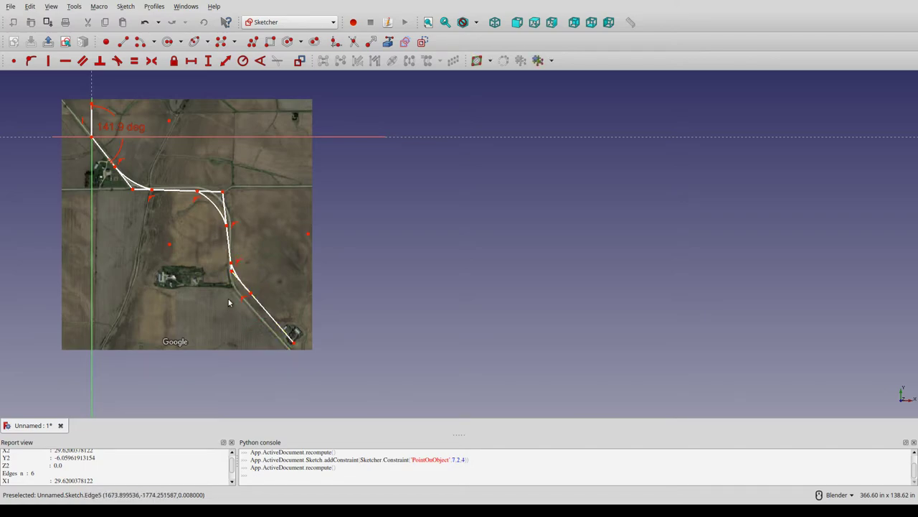
Step: Reshape the lower bend and move the right-hand corner point to fit the road
mouse_move(230, 276)
mouse_down()
mouse_move(300, 340)
mouse_move(289, 350)
mouse_up()
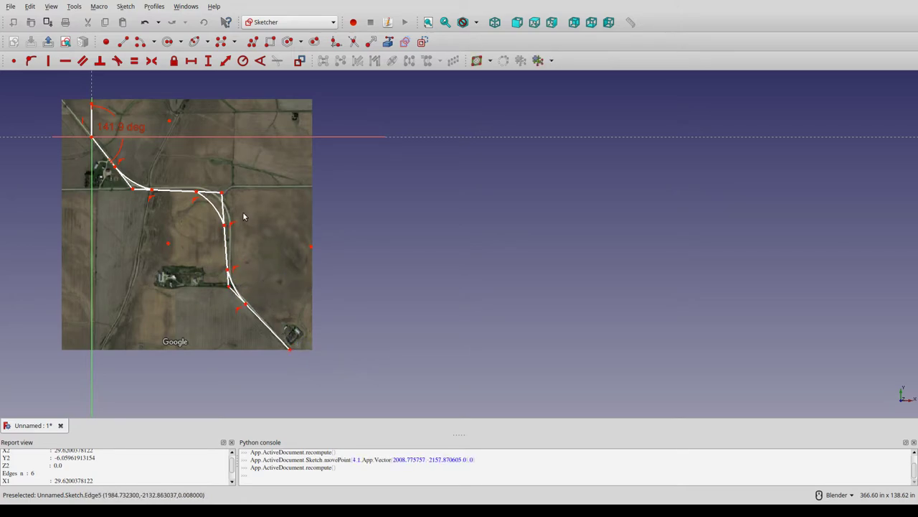
drag(223, 194, 233, 187)
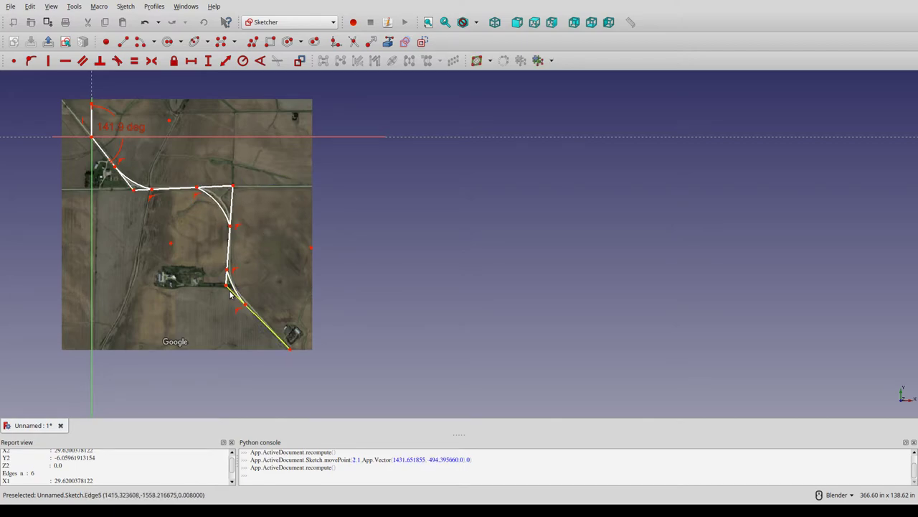
drag(226, 287, 227, 285)
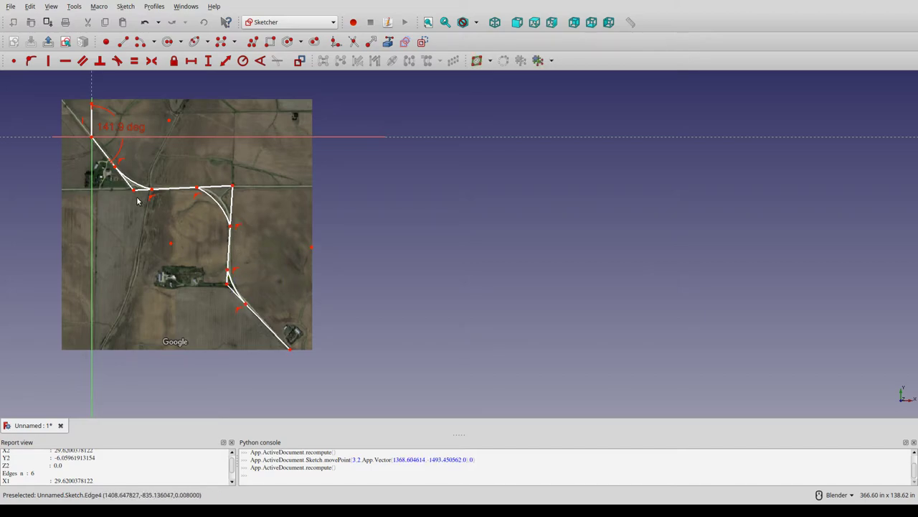
Step: Adjust the upper-left curve and start a new line at its corner point
drag(132, 193, 128, 200)
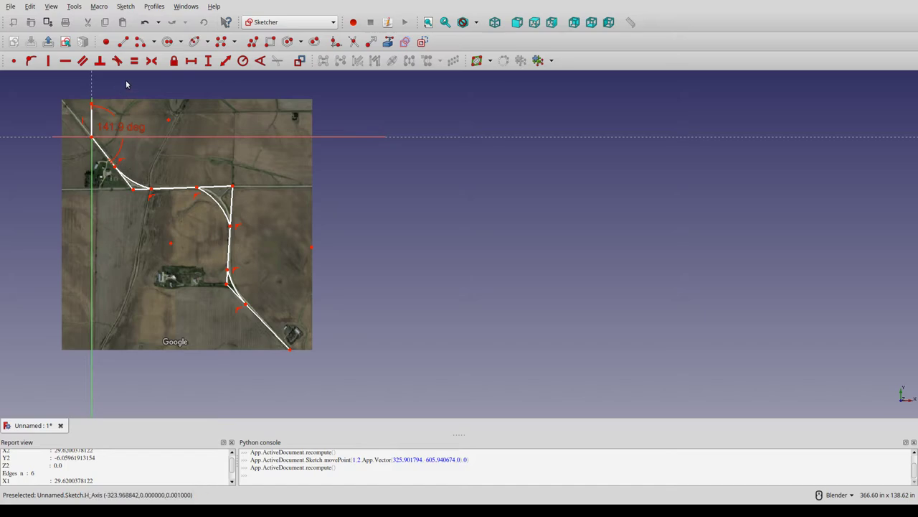
click(127, 45)
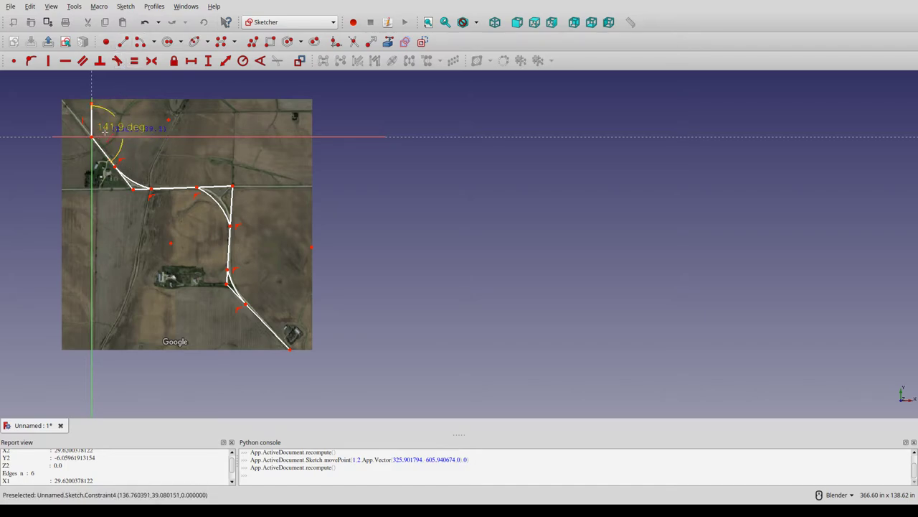
click(99, 132)
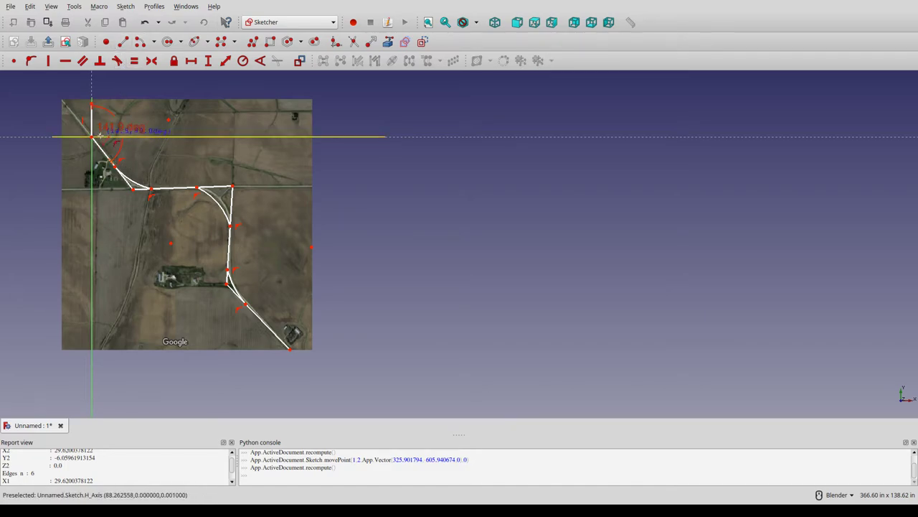
Step: Finish the short line and make it tangent to the upper-left arc
click(127, 122)
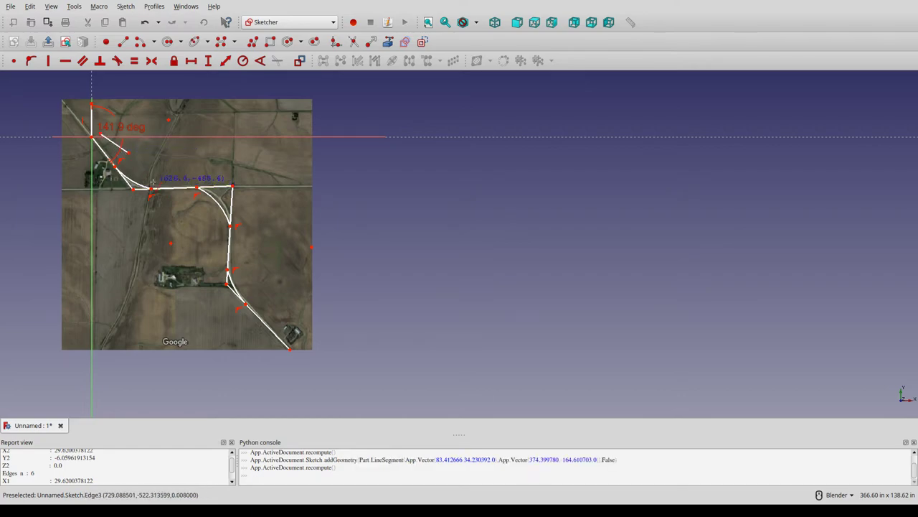
right_click(124, 172)
scroll(101, 127, up, 4)
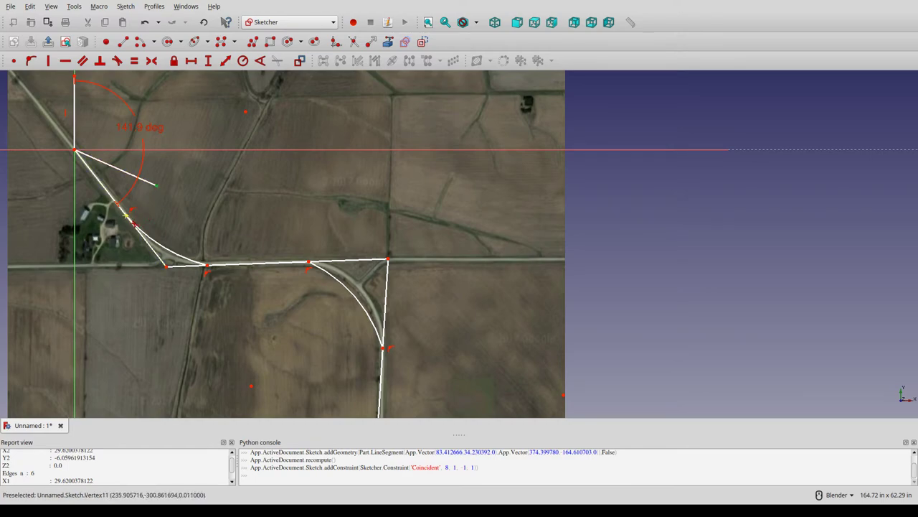
click(126, 215)
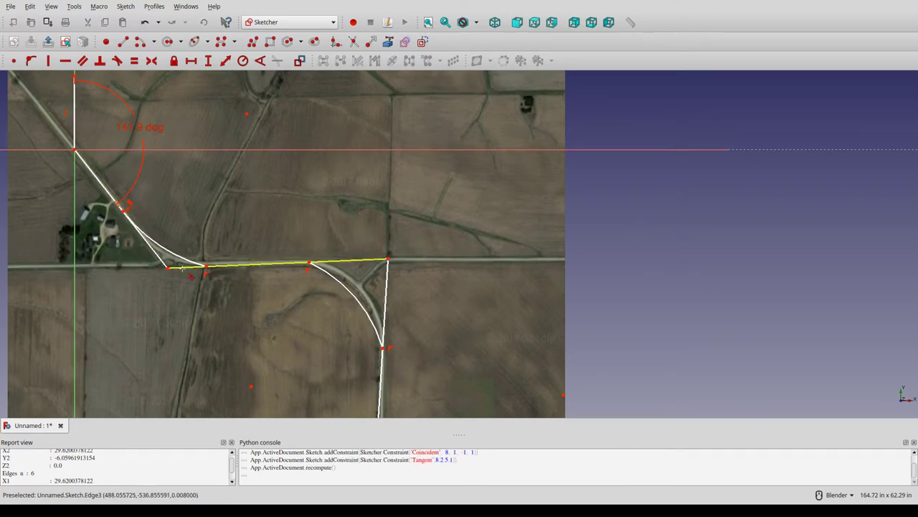
Step: Draw a joining line between the two curves and remove its Horizontal constraint
click(121, 43)
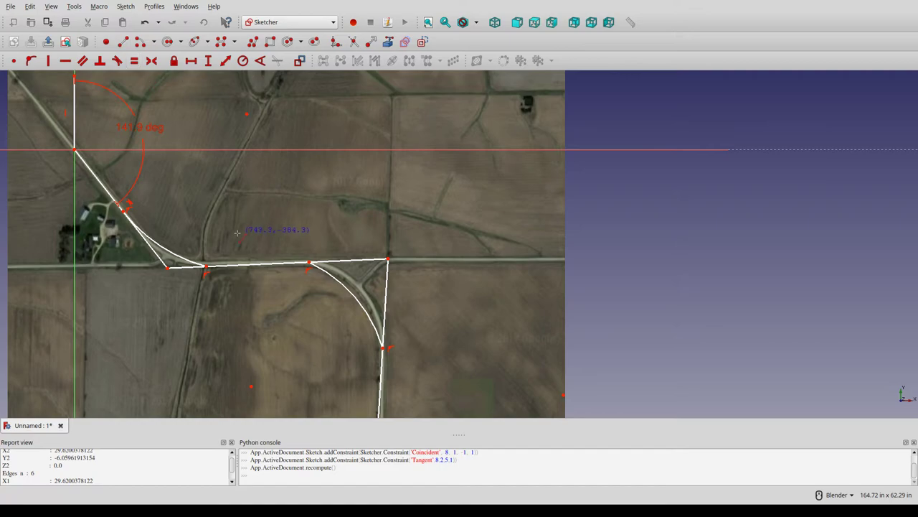
click(209, 251)
click(305, 249)
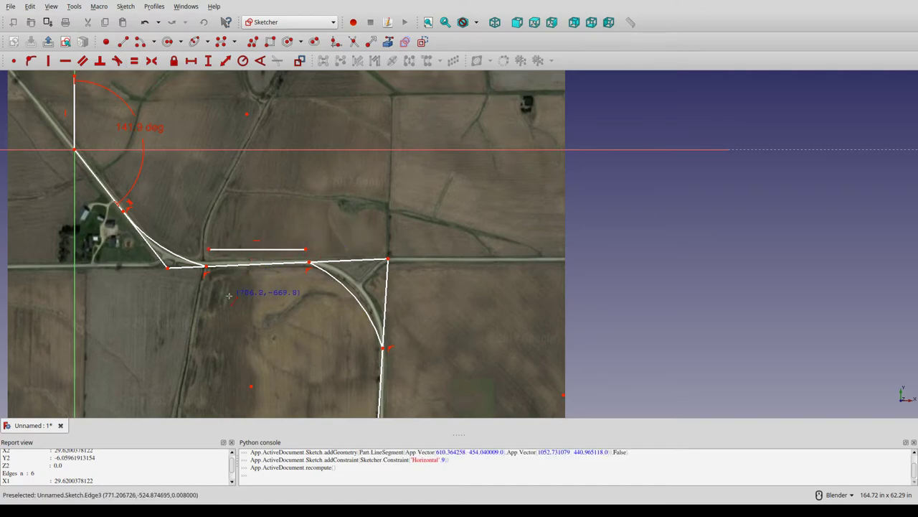
right_click(260, 247)
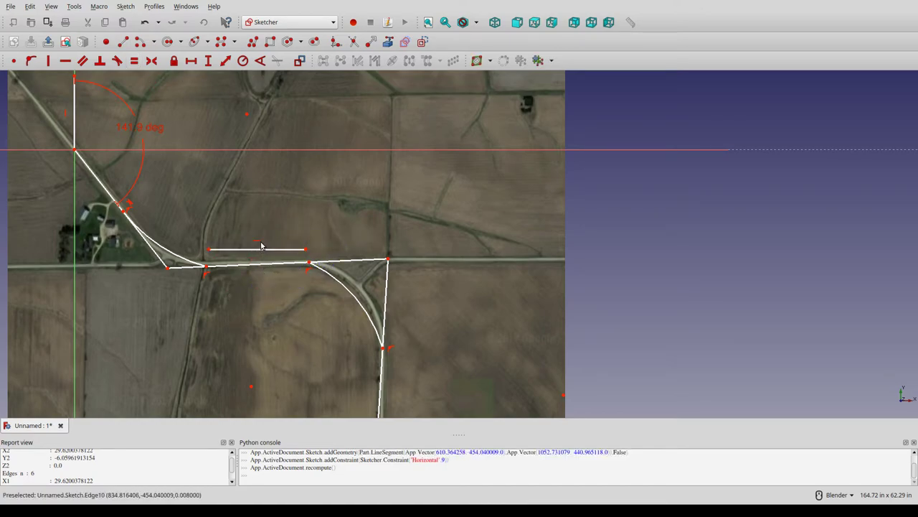
key(Delete)
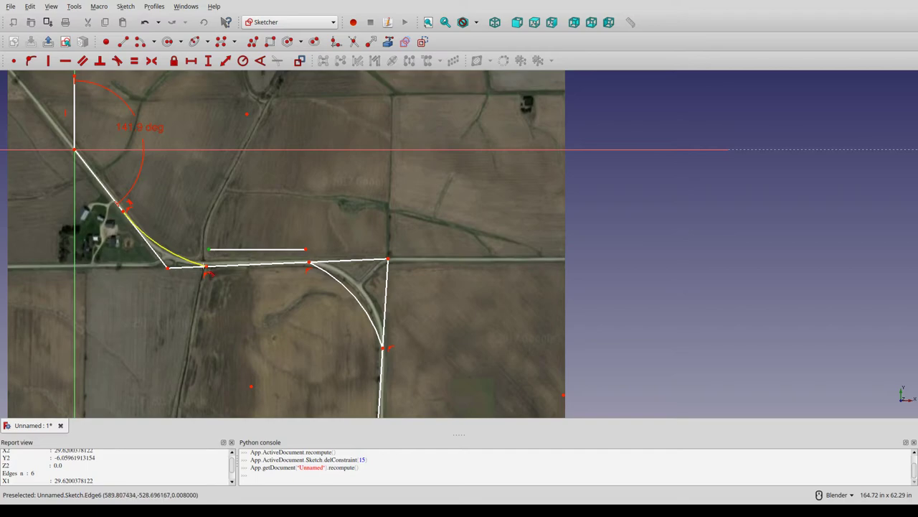
Step: Make the joining line's ends tangent to the upper-left and right-hand arcs
drag(205, 256, 219, 262)
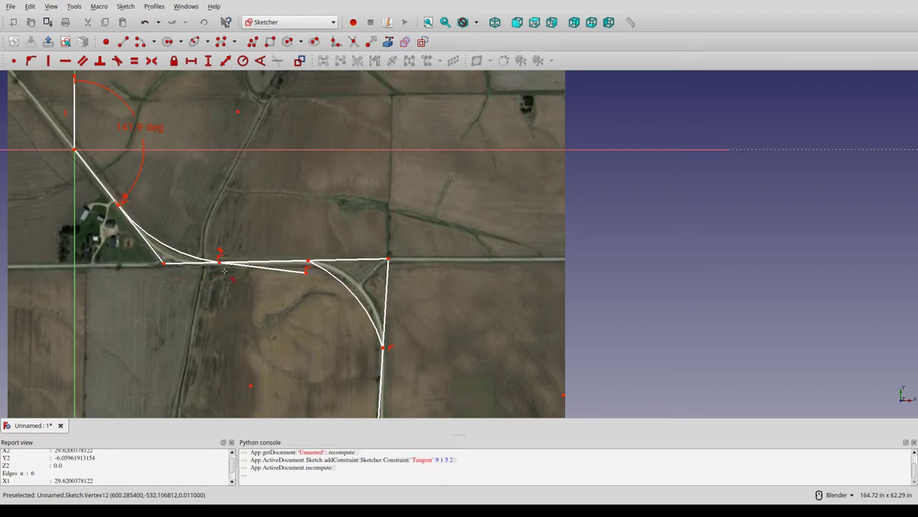
right_click(307, 272)
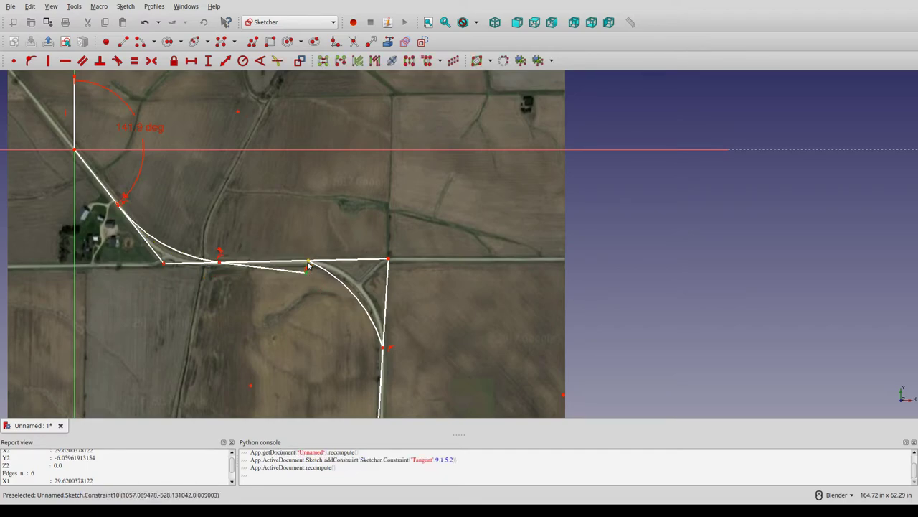
click(308, 261)
click(117, 61)
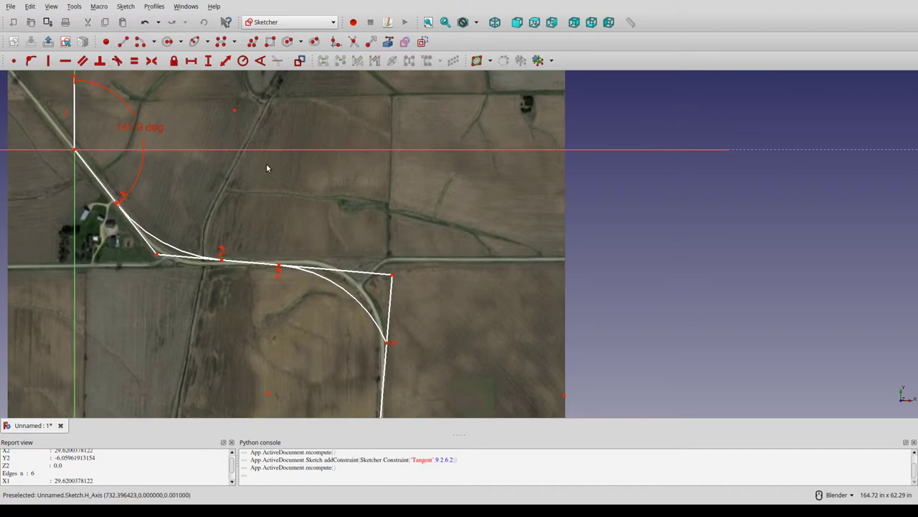
scroll(328, 154, down, 4)
Step: Draw a straight section beside the vertical road, tangent to the arcs above and below
scroll(365, 256, up, 3)
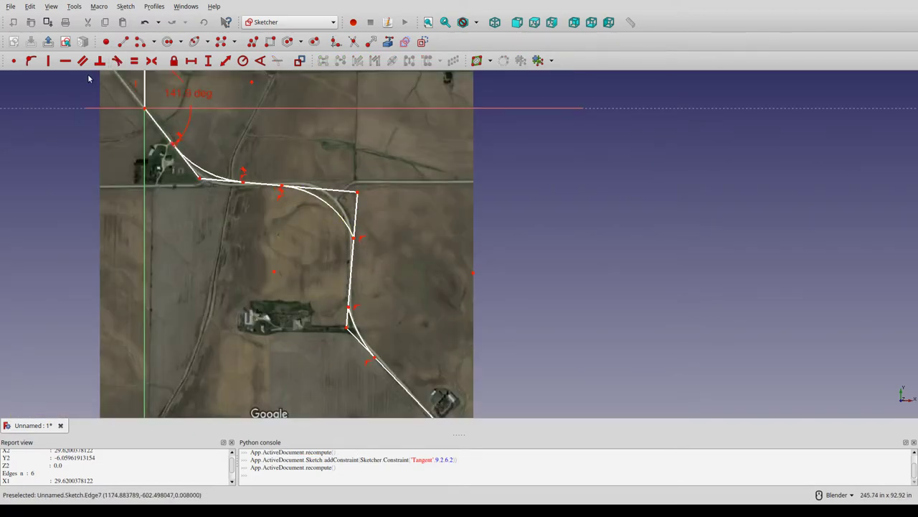
click(123, 41)
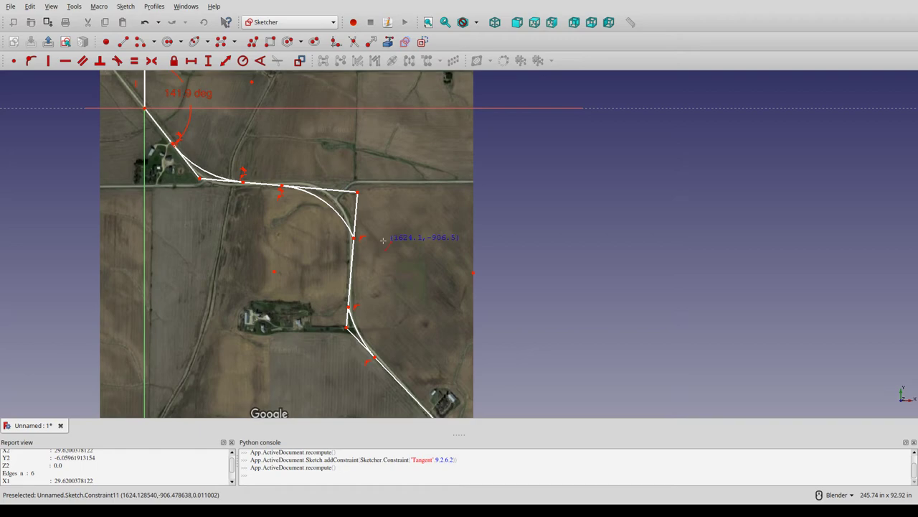
click(382, 240)
click(371, 313)
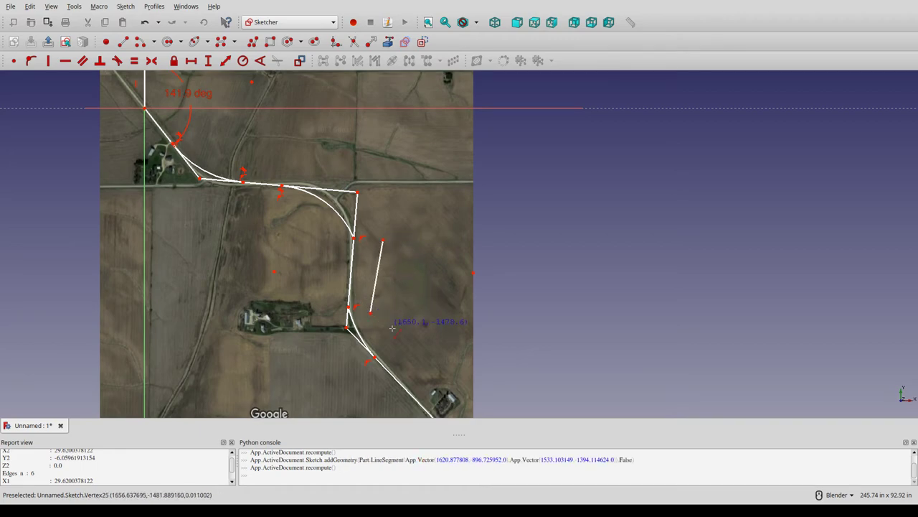
scroll(433, 339, up, 2)
key(Escape)
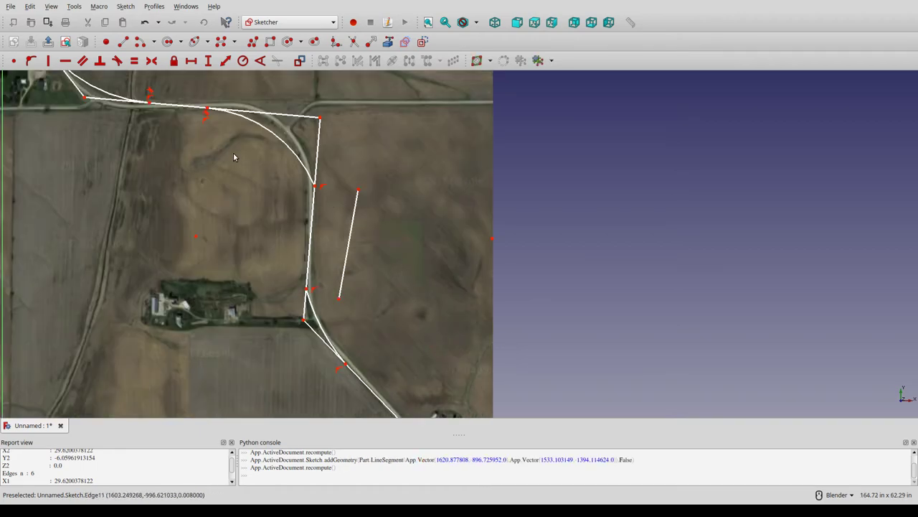
click(356, 191)
click(316, 188)
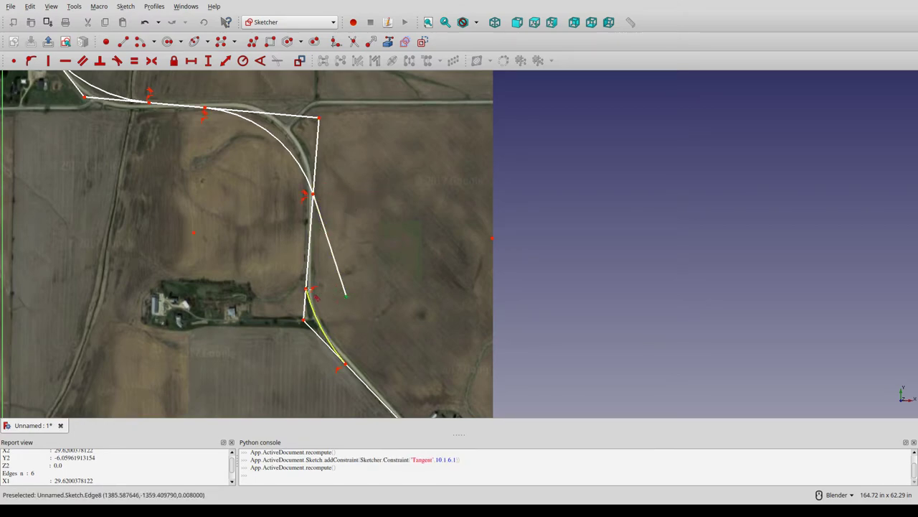
click(308, 289)
scroll(349, 181, down, 2)
scroll(398, 343, up, 2)
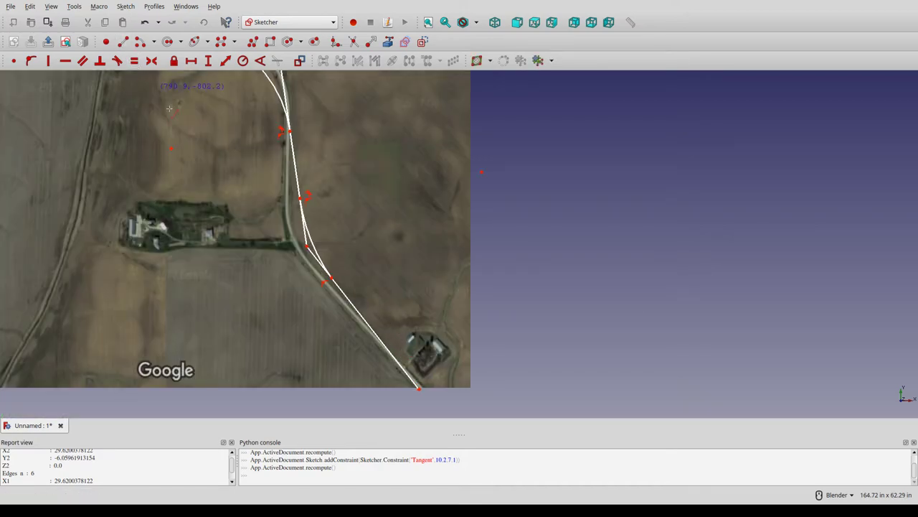
Step: Draw a southeast section tangent to the lower curve, ending on the diagonal's end point
click(346, 268)
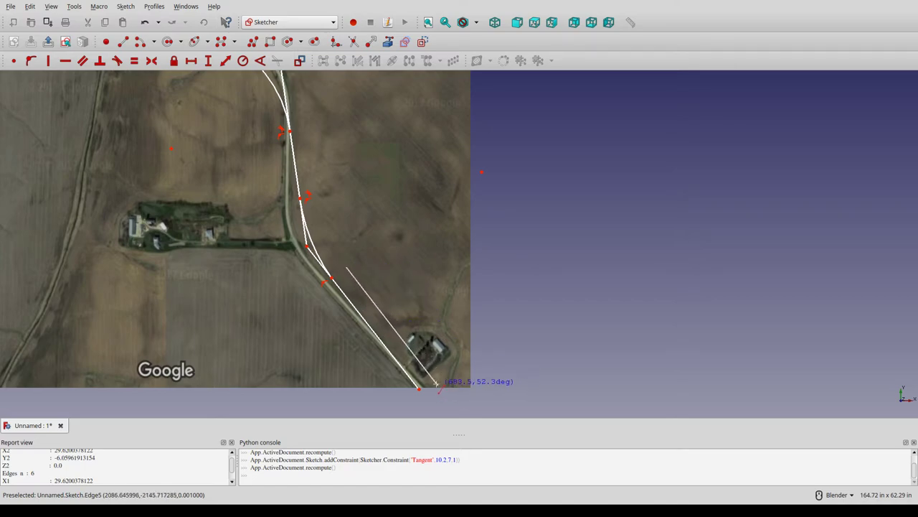
click(424, 382)
right_click(330, 343)
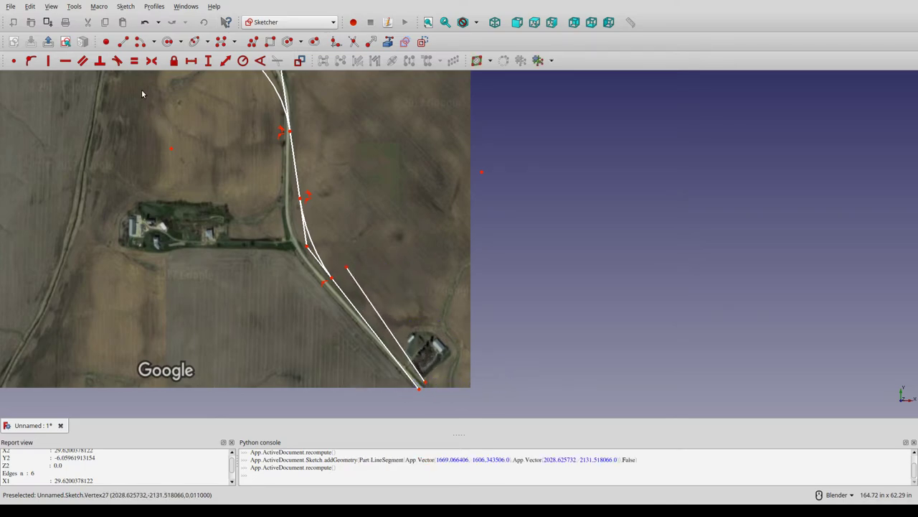
click(117, 60)
click(330, 278)
key(Escape)
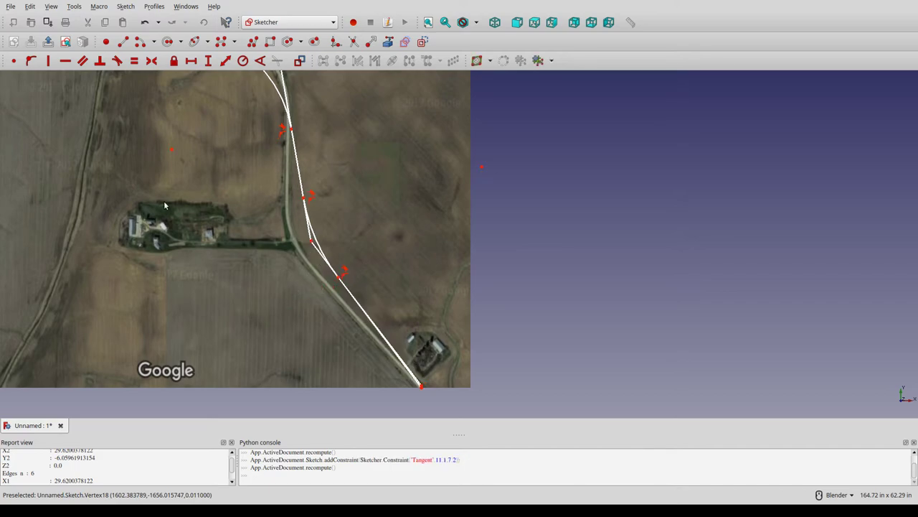
scroll(406, 385, up, 4)
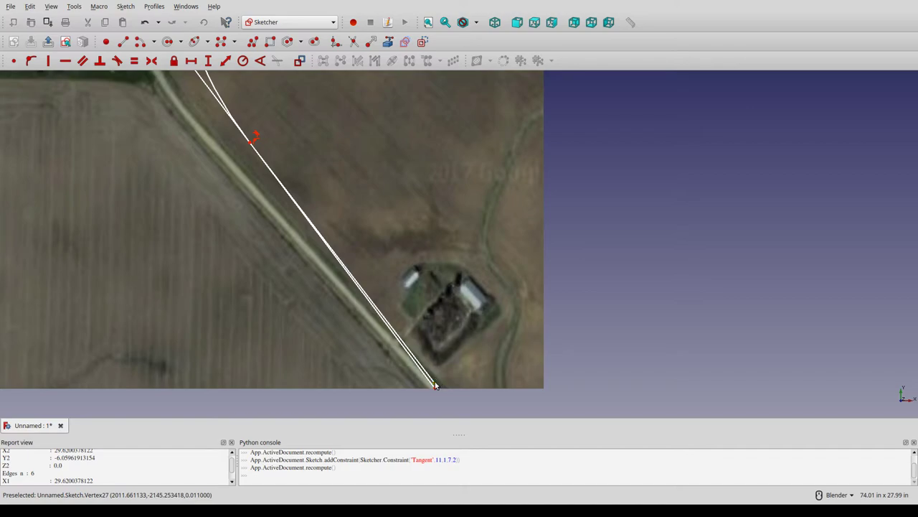
drag(434, 385, 432, 387)
scroll(356, 350, down, 5)
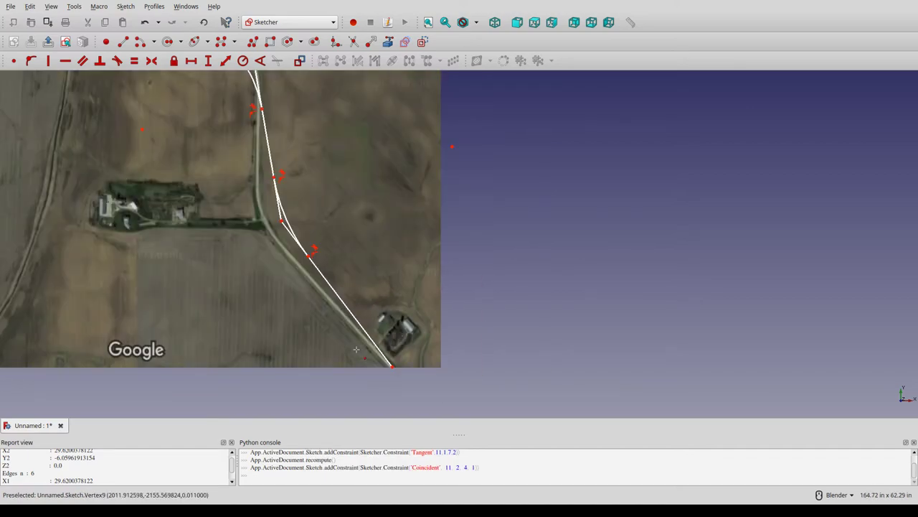
Step: Drag the lower curve point, upper corner and top curve junction onto the roads
scroll(277, 181, up, 2)
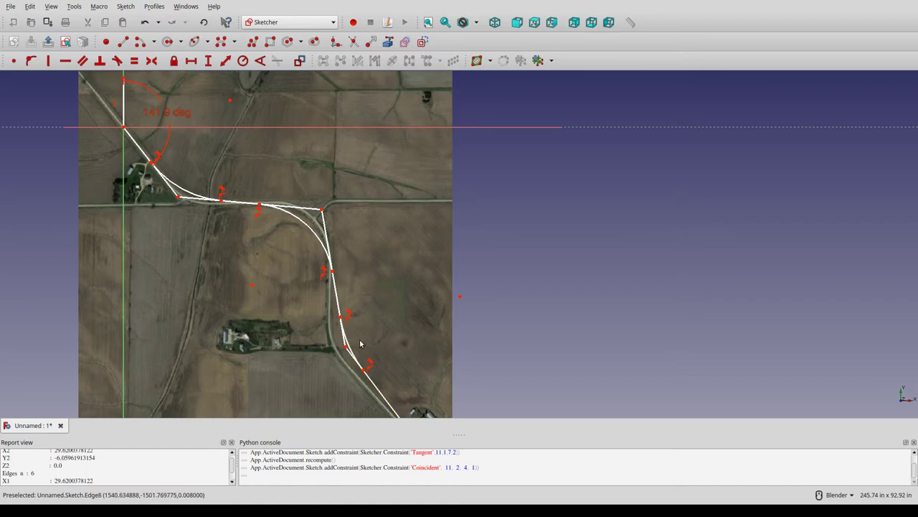
scroll(363, 329, down, 2)
scroll(373, 376, up, 2)
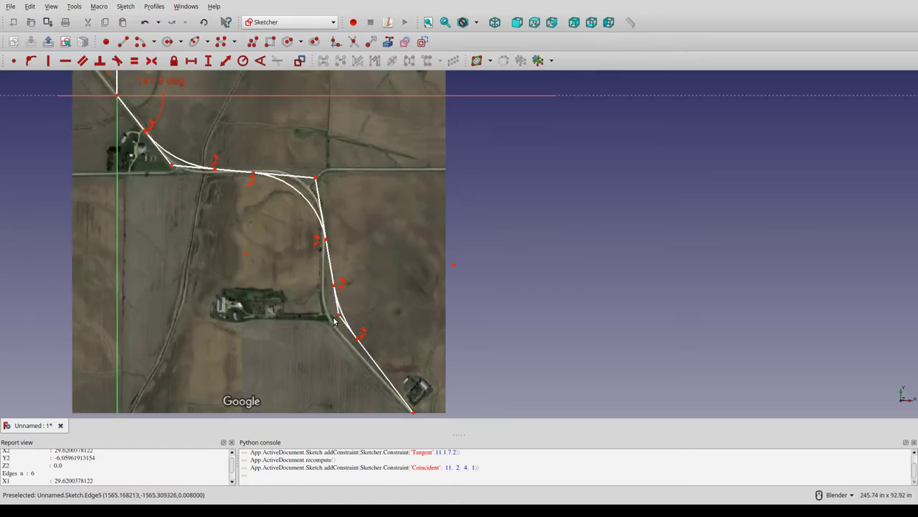
drag(337, 319, 324, 327)
mouse_move(314, 179)
mouse_down()
mouse_move(337, 176)
mouse_move(328, 171)
mouse_up()
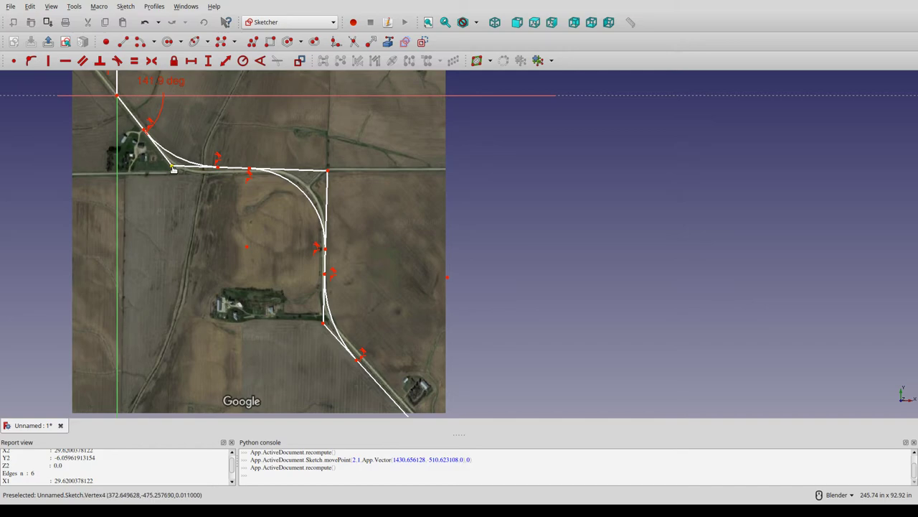
drag(172, 166, 180, 178)
scroll(180, 178, down, 2)
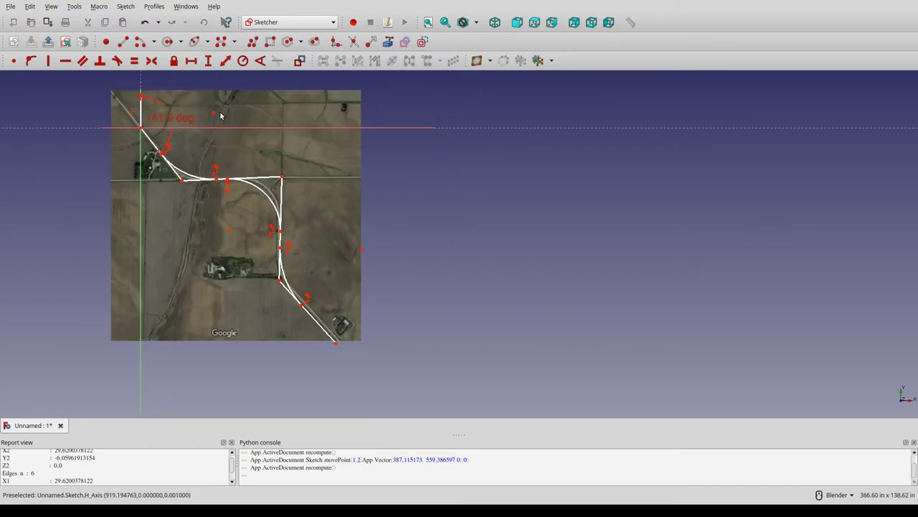
drag(213, 114, 202, 130)
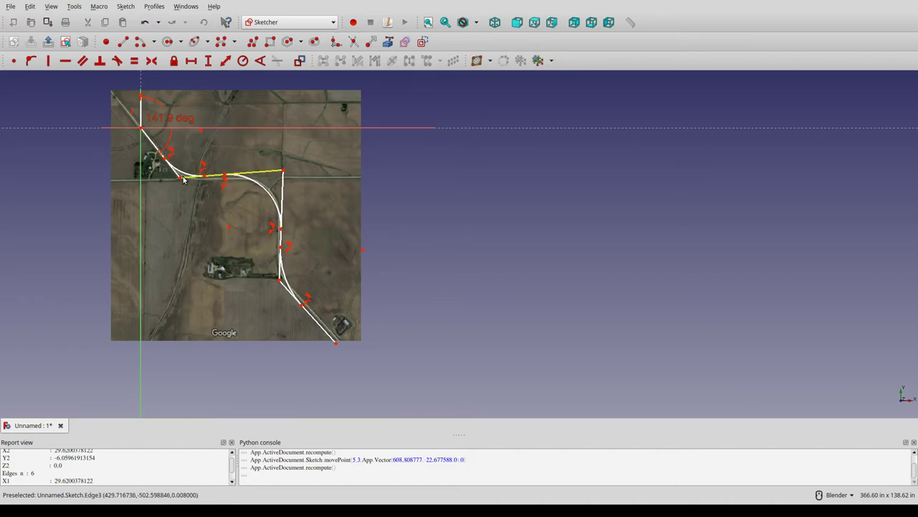
drag(181, 180, 184, 180)
Step: Level the horizontal tangent, raise the corner arc's centre and adjust the diagonal's lower end
drag(284, 172, 285, 180)
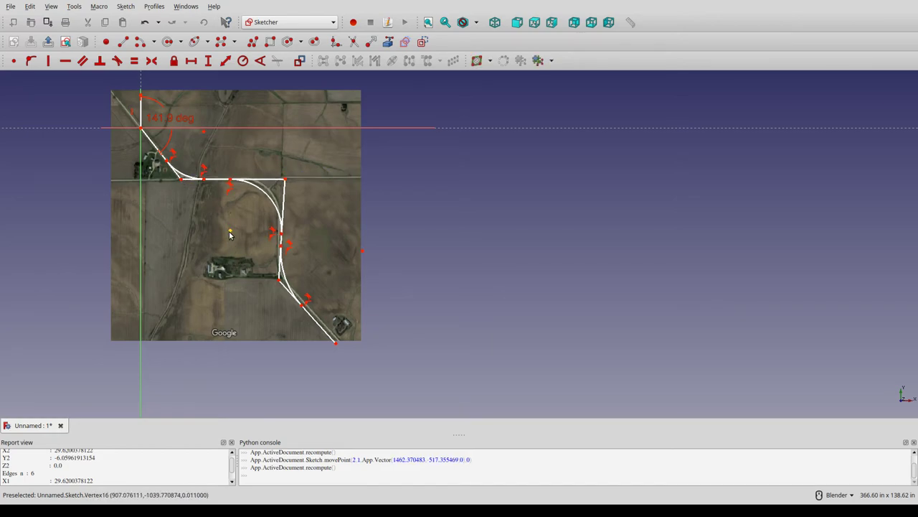
drag(229, 232, 240, 224)
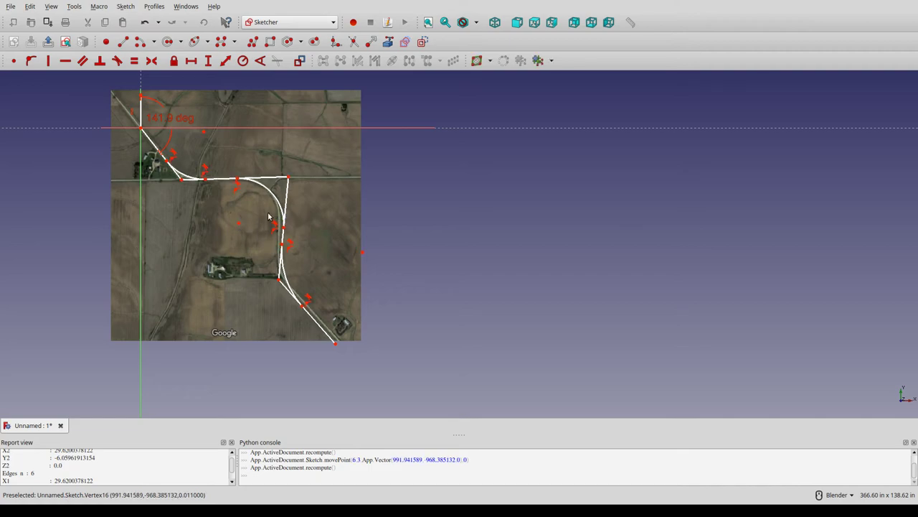
drag(287, 181, 280, 181)
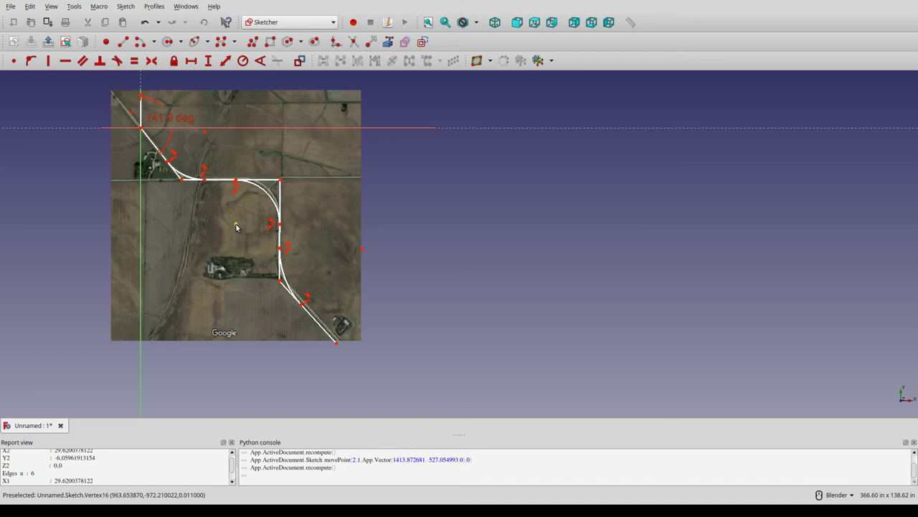
drag(237, 227, 239, 216)
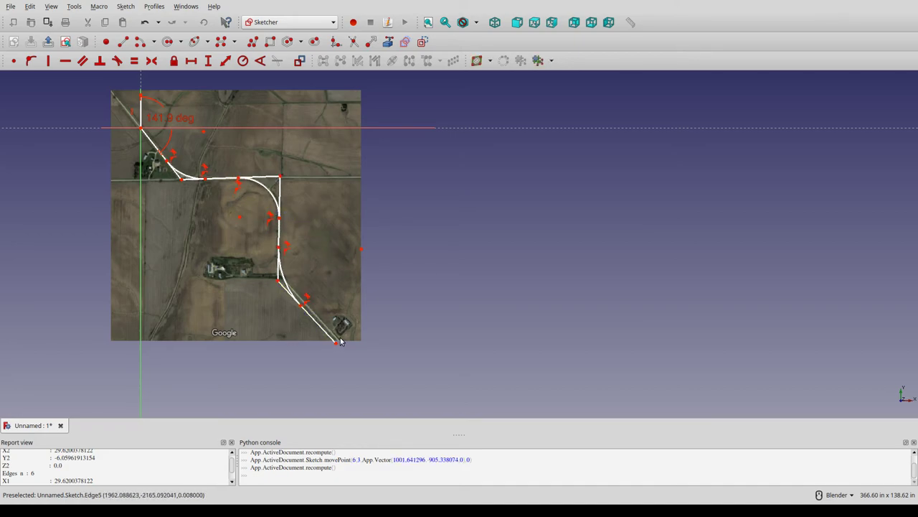
drag(335, 341, 337, 336)
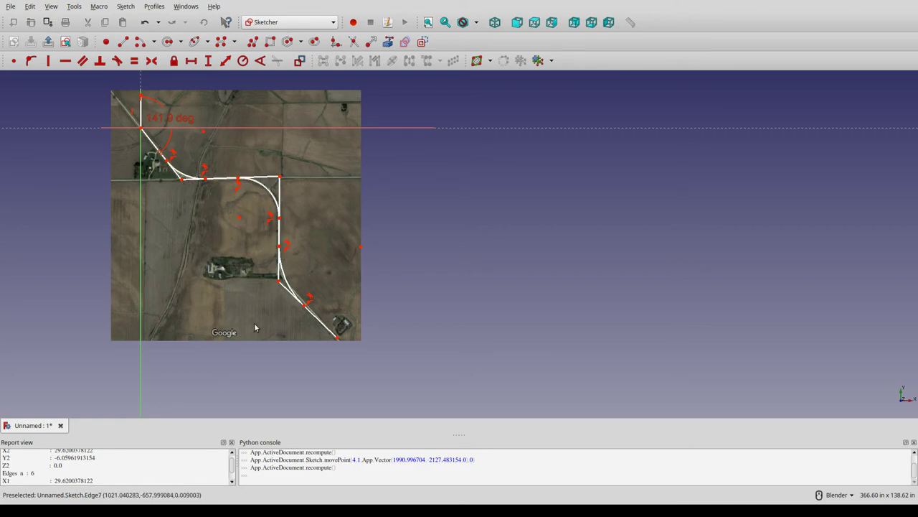
Step: Drag the lower curve end, free point, vertex and alignment end point into line with the road
scroll(320, 350, up, 4)
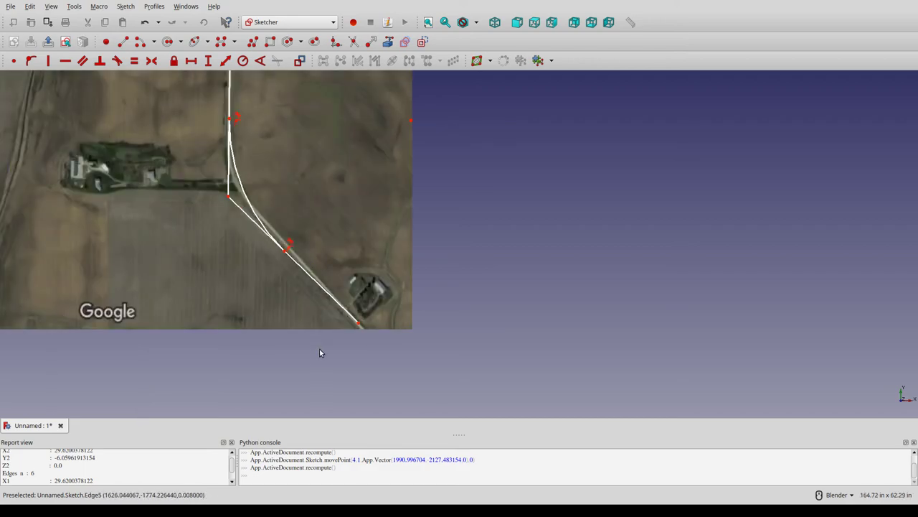
scroll(267, 260, down, 4)
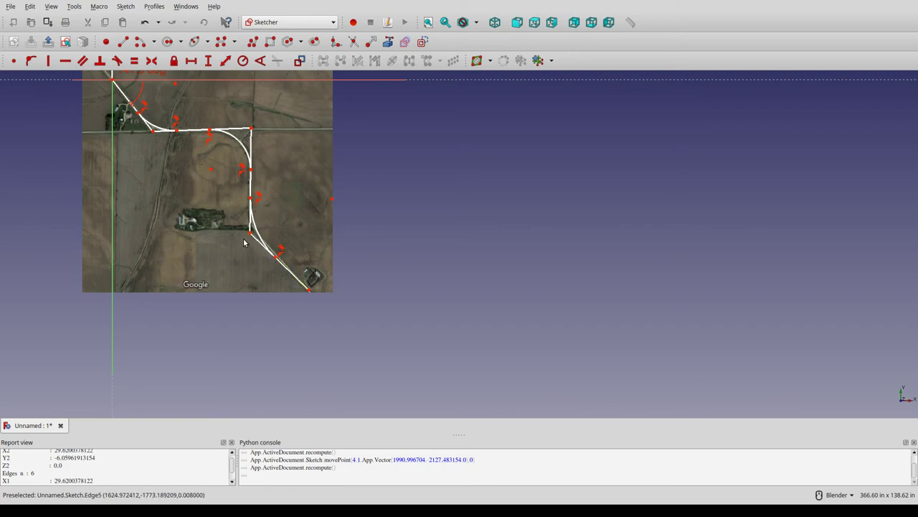
drag(249, 235, 253, 244)
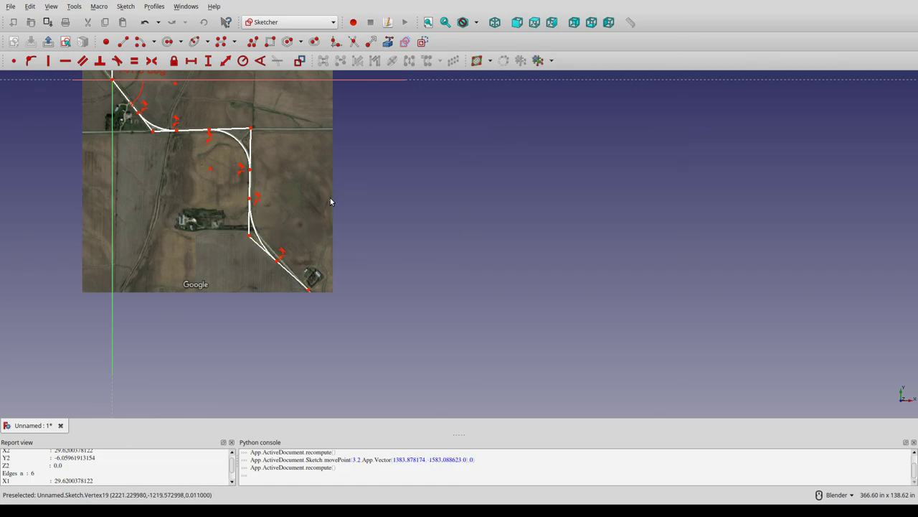
drag(330, 200, 260, 220)
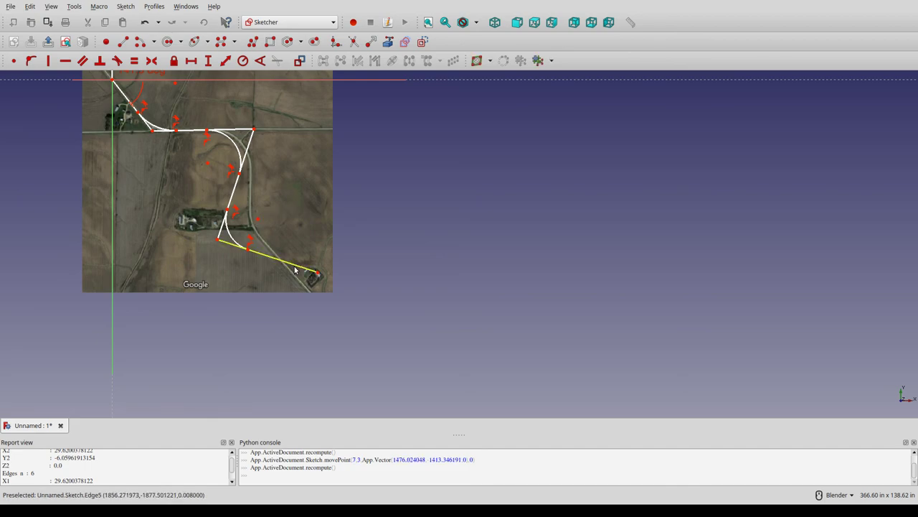
mouse_move(319, 274)
mouse_down()
mouse_move(317, 291)
mouse_move(308, 290)
mouse_up()
mouse_move(221, 239)
mouse_down()
mouse_move(249, 222)
mouse_move(252, 228)
mouse_up()
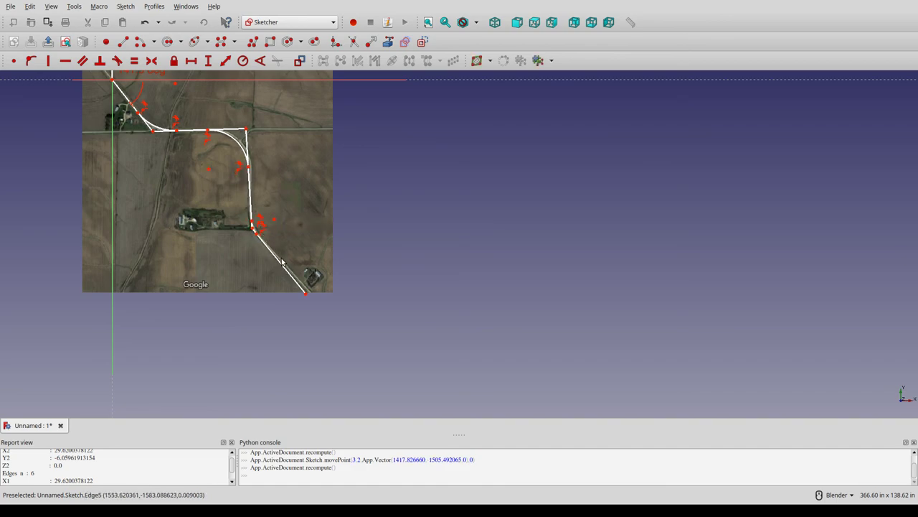
drag(306, 293, 311, 293)
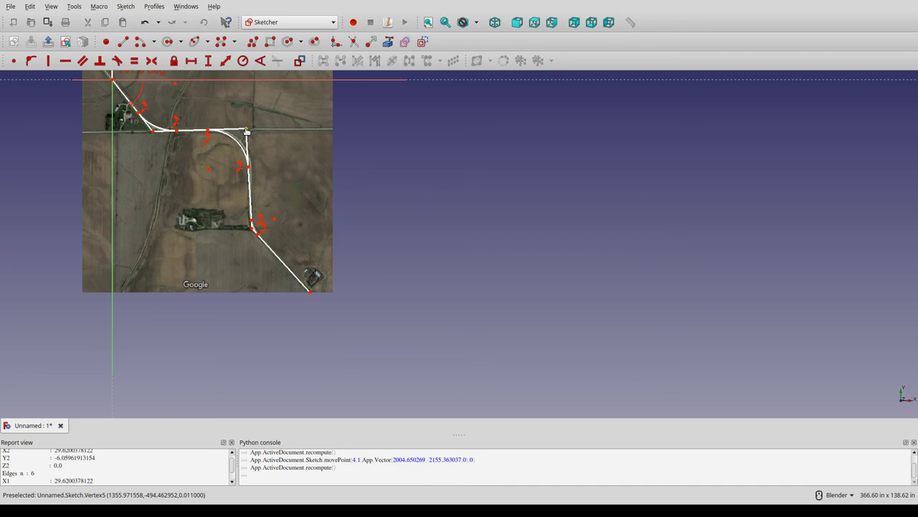
Step: Nudge the top-right crossroads corner and the lower bend point onto their road intersections
drag(244, 129, 250, 129)
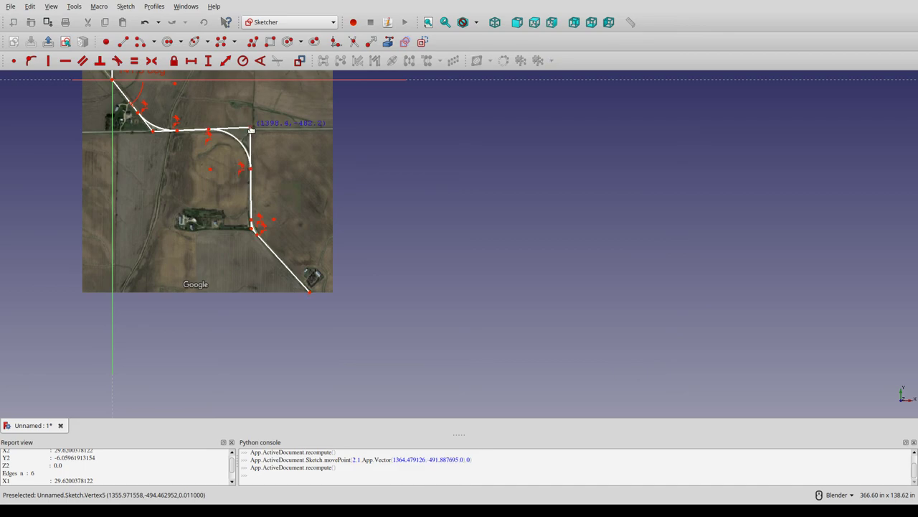
scroll(244, 131, up, 8)
scroll(301, 172, down, 2)
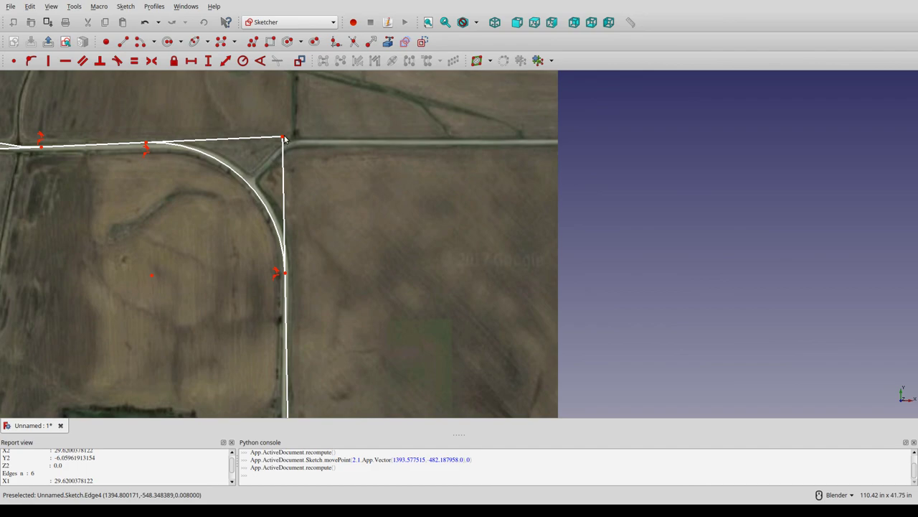
drag(289, 142, 290, 143)
scroll(290, 142, down, 3)
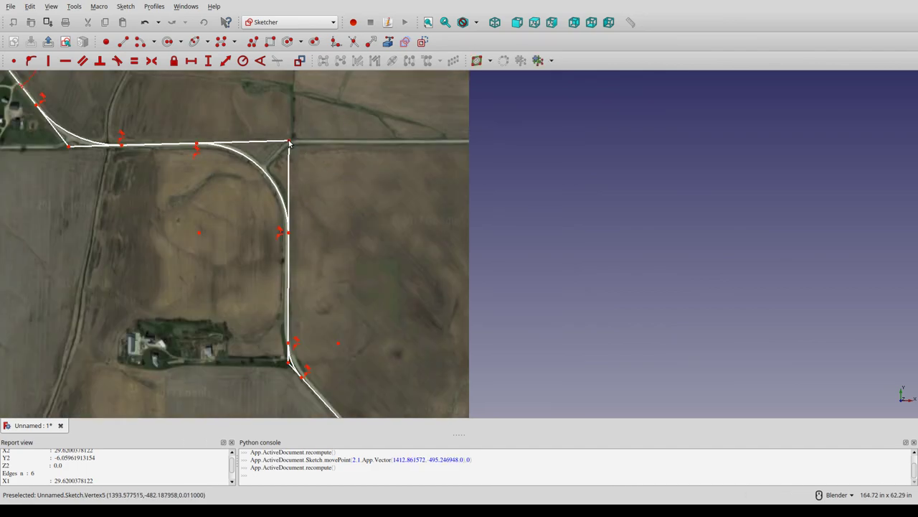
scroll(300, 330, up, 3)
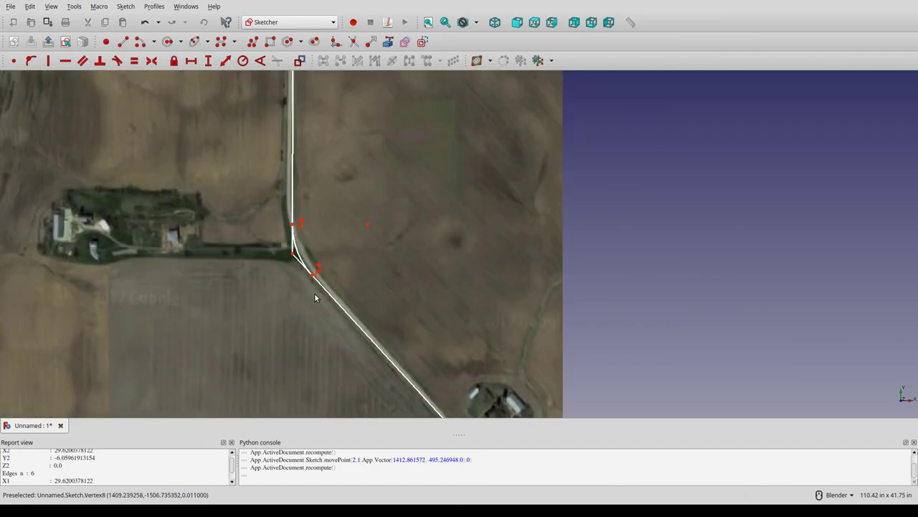
drag(293, 254, 292, 244)
scroll(292, 244, down, 6)
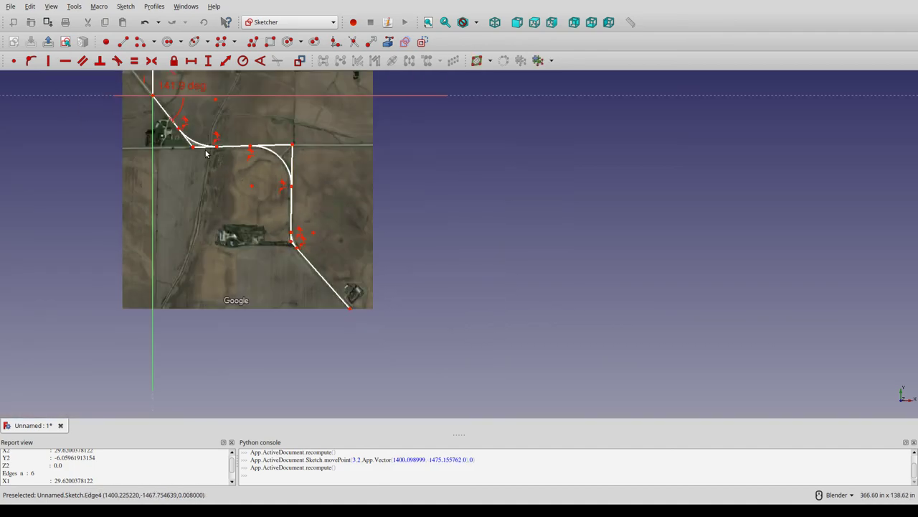
scroll(192, 129, down, 2)
scroll(145, 106, up, 4)
scroll(146, 107, down, 2)
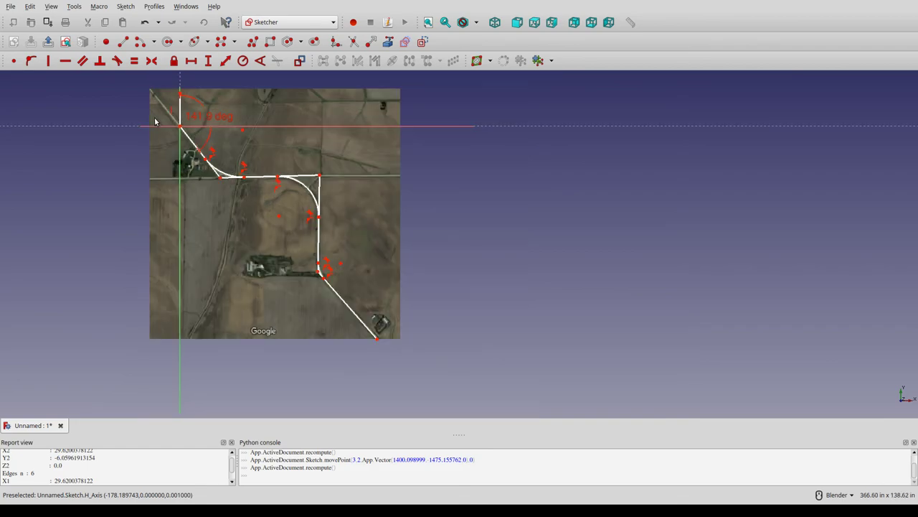